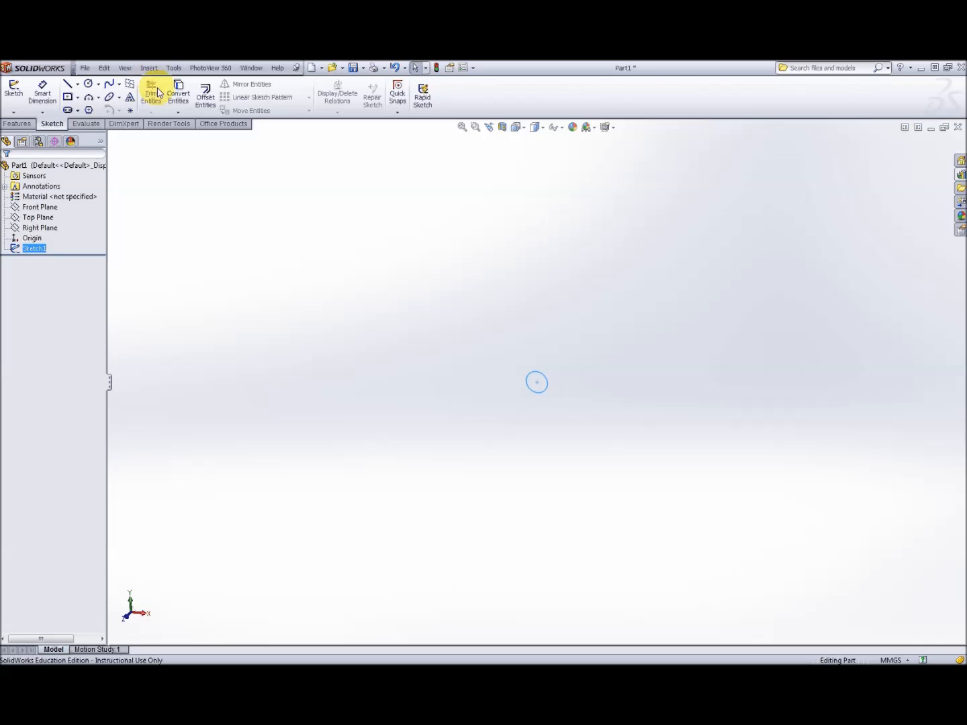
- Start a Helix/Spiral curve from the sketched circle and set its constant pitch to 8 mm
{"action": "left_click", "coordinate": [155, 66]}
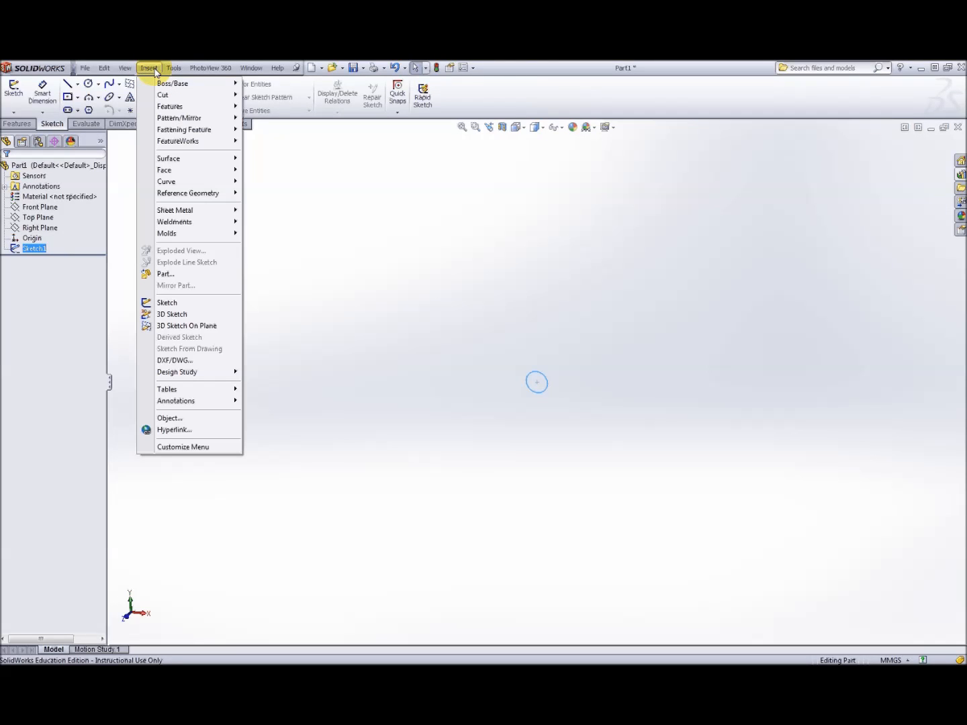
{"action": "mouse_move", "coordinate": [190, 183]}
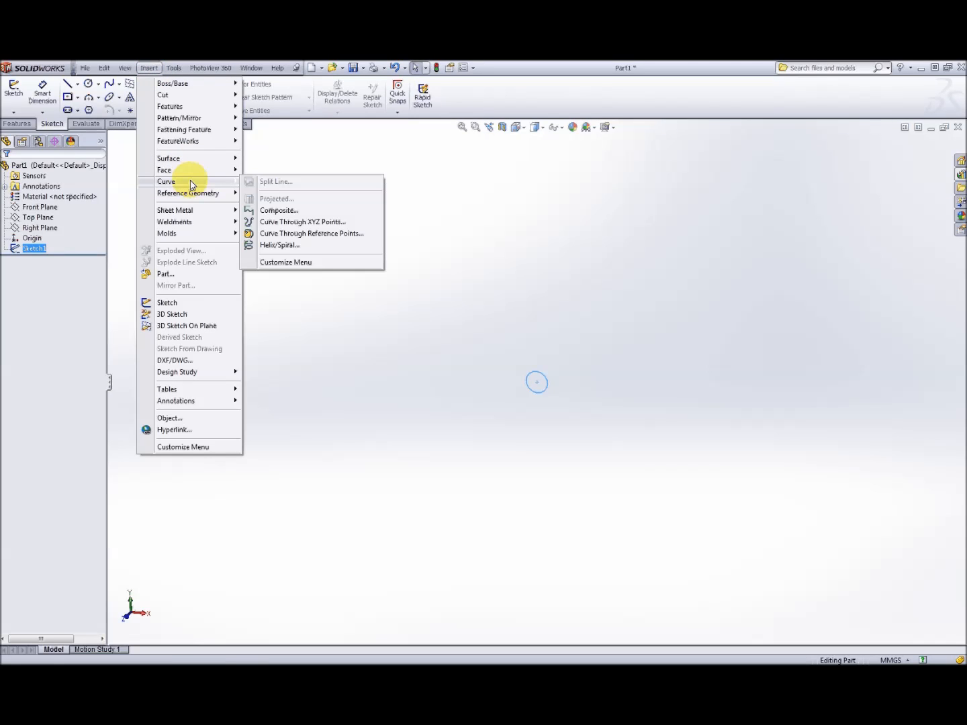
{"action": "left_click", "coordinate": [286, 251]}
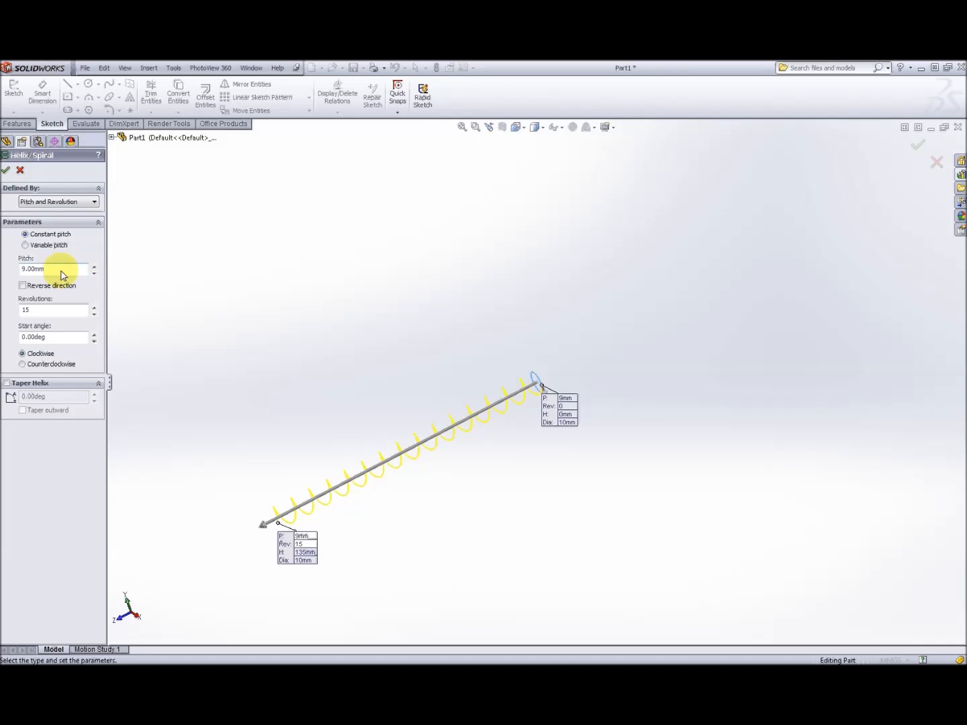
{"action": "left_click_drag", "start_coordinate": [60, 270], "coordinate": [19, 270]}
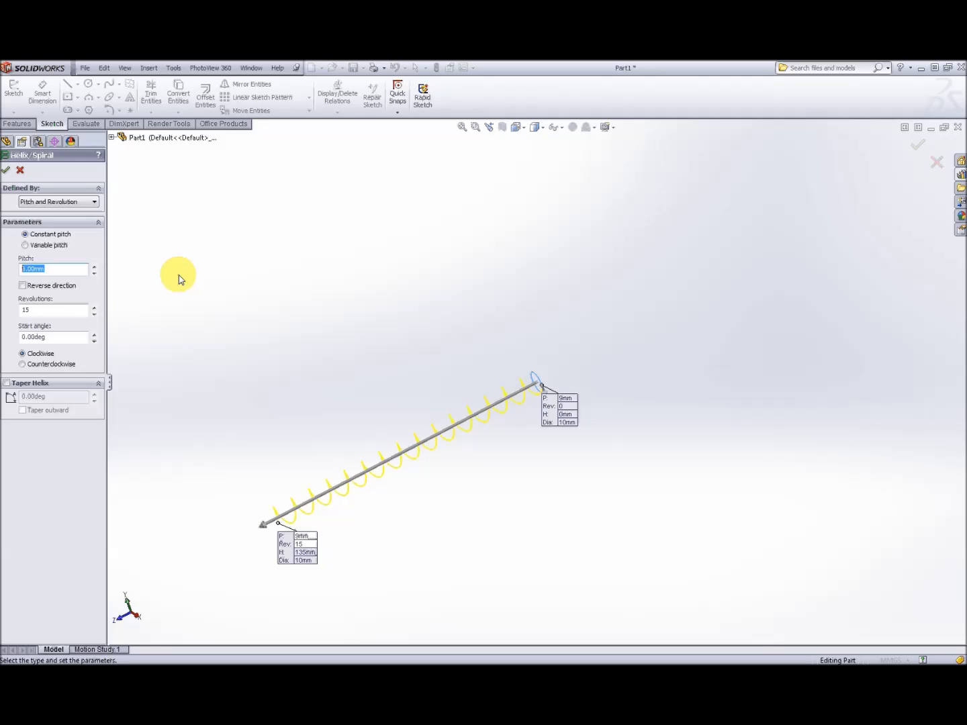
{"action": "type", "text": "8"}
{"action": "key", "text": "Return"}
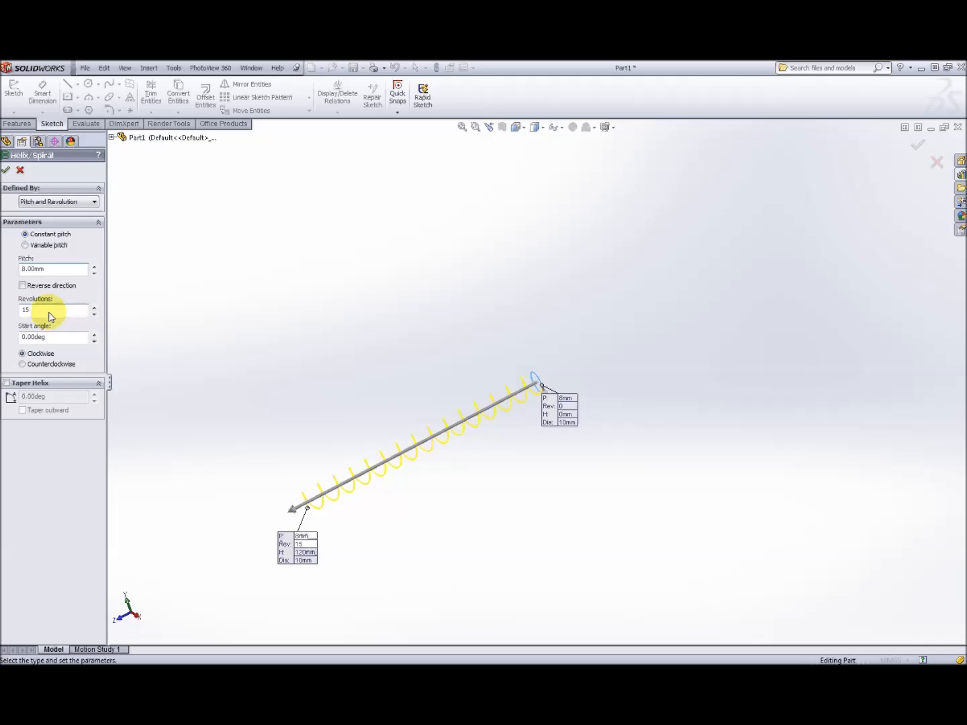
- Create the helix defined by Pitch and Revolution with 15 revolutions and a 0° start angle, clockwise
{"action": "left_click_drag", "start_coordinate": [51, 315], "coordinate": [19, 314]}
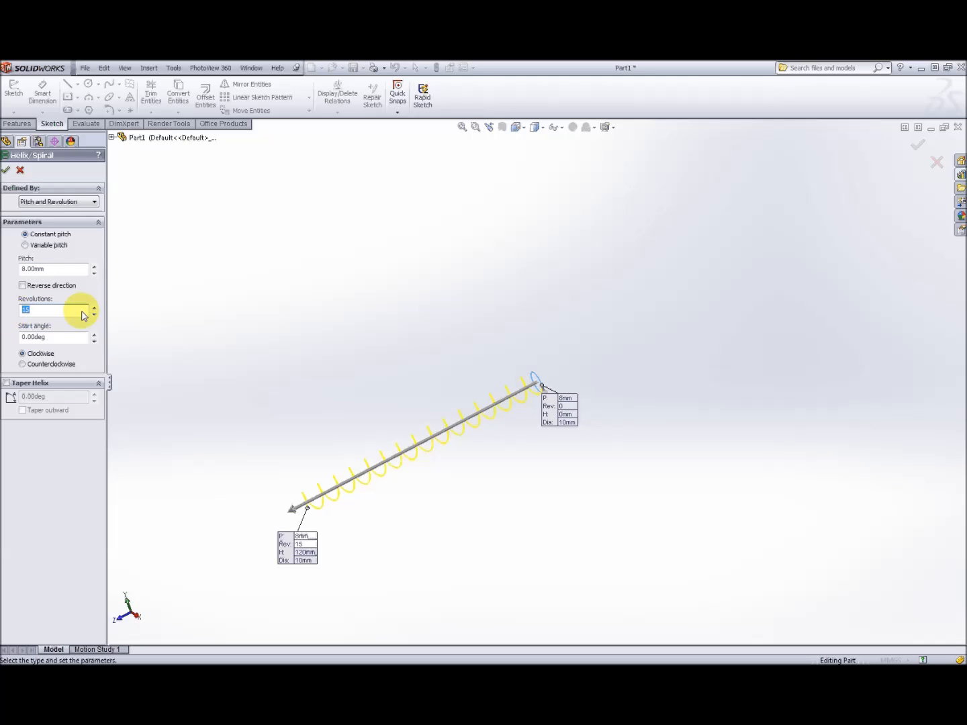
{"action": "left_click", "coordinate": [94, 203]}
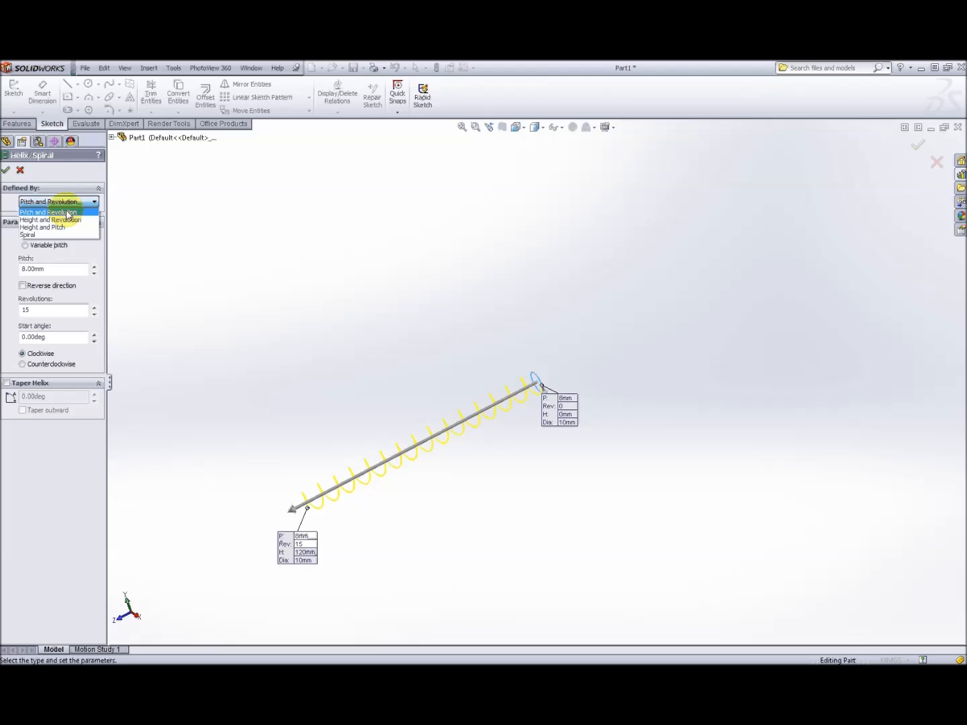
{"action": "left_click", "coordinate": [68, 213]}
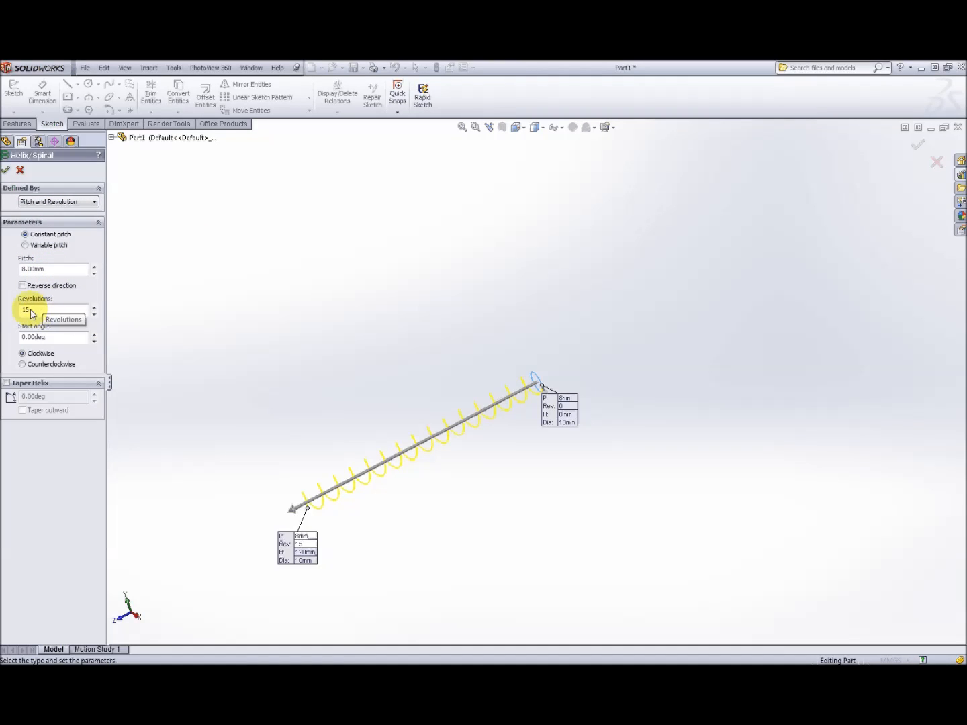
{"action": "left_click", "coordinate": [58, 342]}
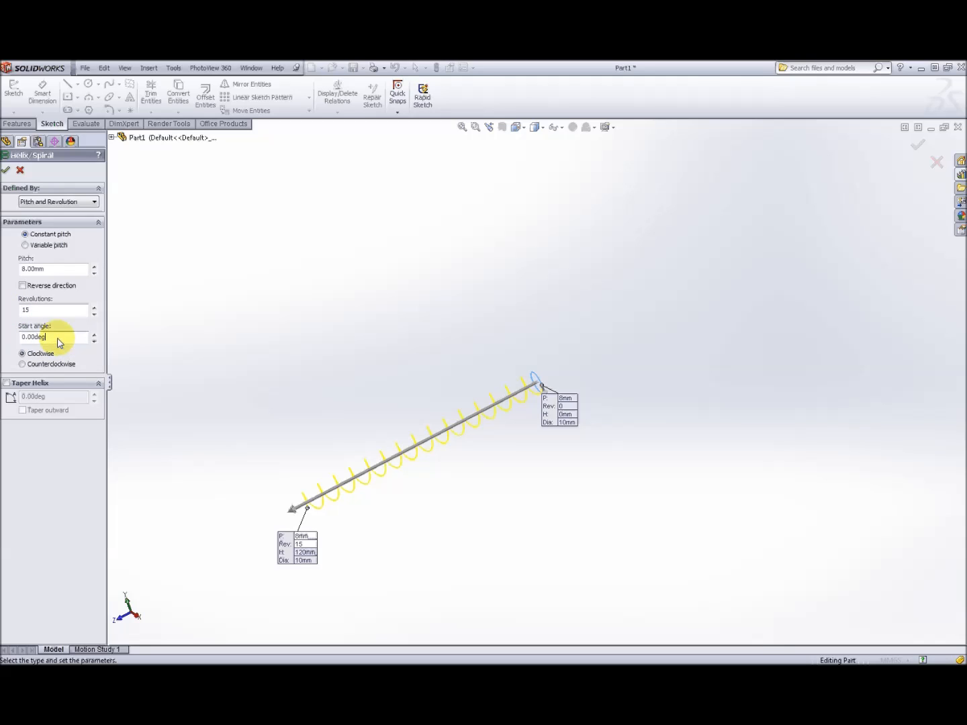
{"action": "left_click_drag", "start_coordinate": [59, 342], "coordinate": [19, 338]}
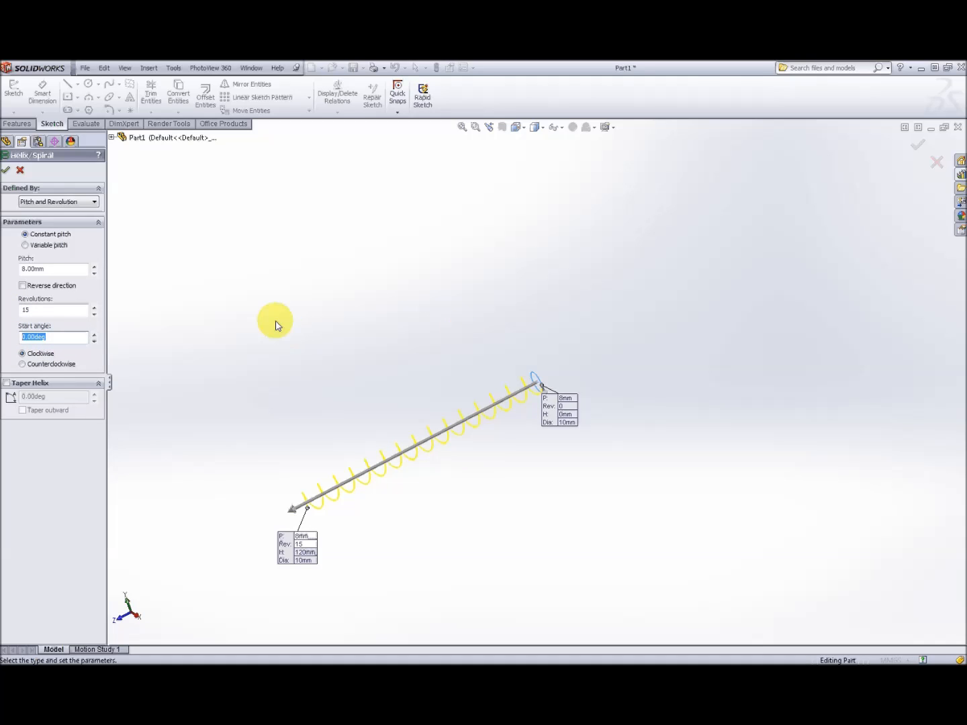
{"action": "left_click", "coordinate": [5, 172]}
- Start a new sketch on the Top Plane for the wire profile
{"action": "middle_click_drag", "start_coordinate": [599, 397], "coordinate": [643, 464]}
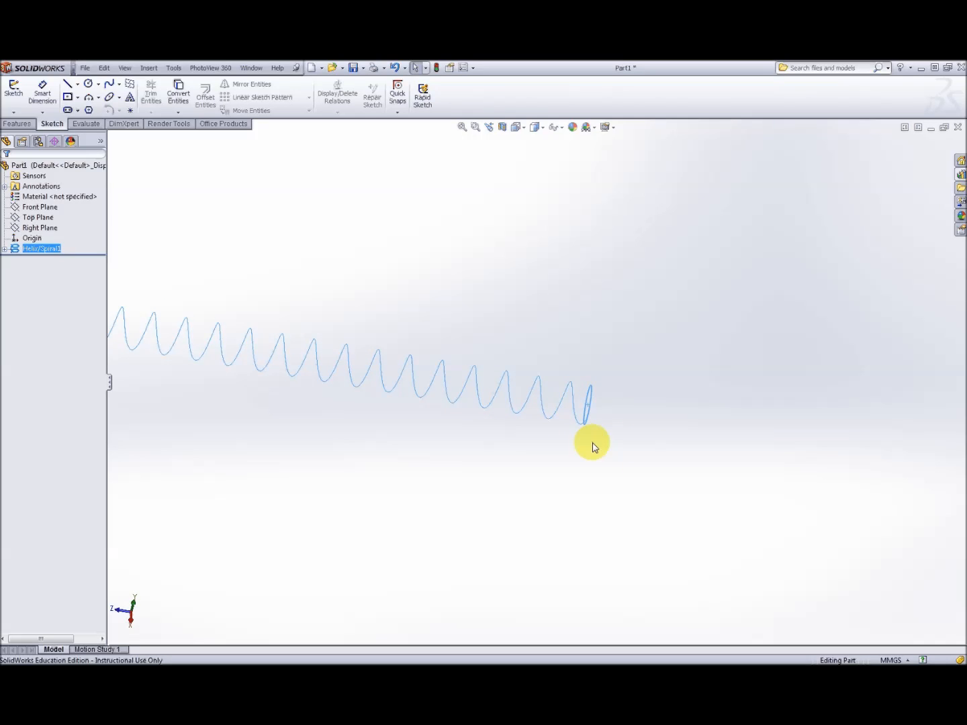
{"action": "scroll", "coordinate": [547, 391], "scroll_direction": "up", "scroll_amount": 3}
{"action": "scroll", "coordinate": [550, 395], "scroll_direction": "down", "scroll_amount": 5}
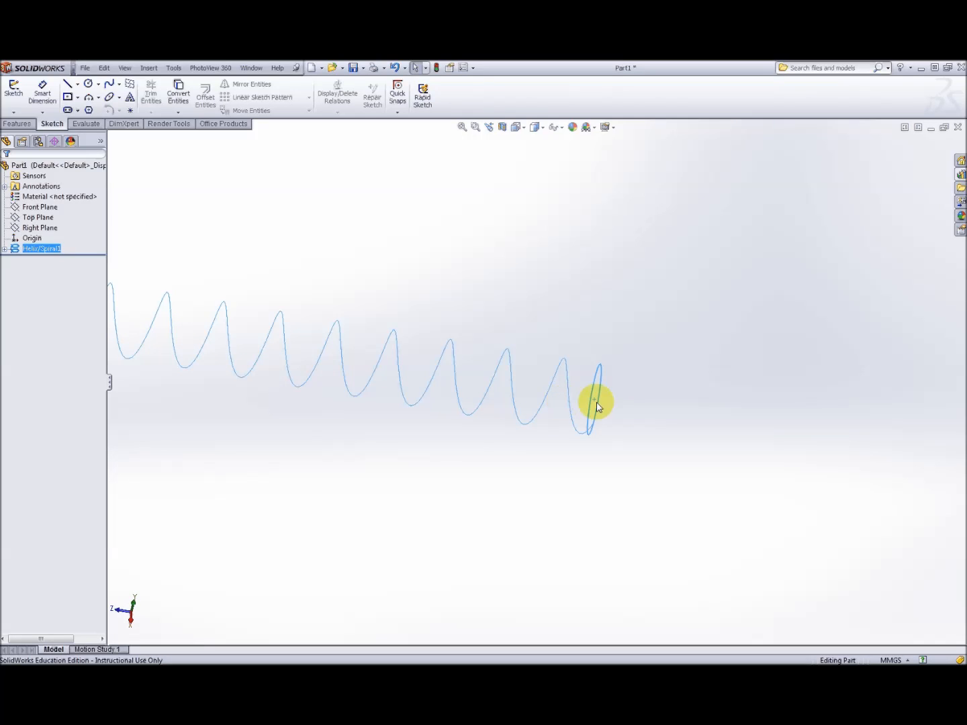
{"action": "middle_click_drag", "start_coordinate": [667, 408], "coordinate": [704, 418]}
{"action": "scroll", "coordinate": [806, 432], "scroll_direction": "up", "scroll_amount": 4}
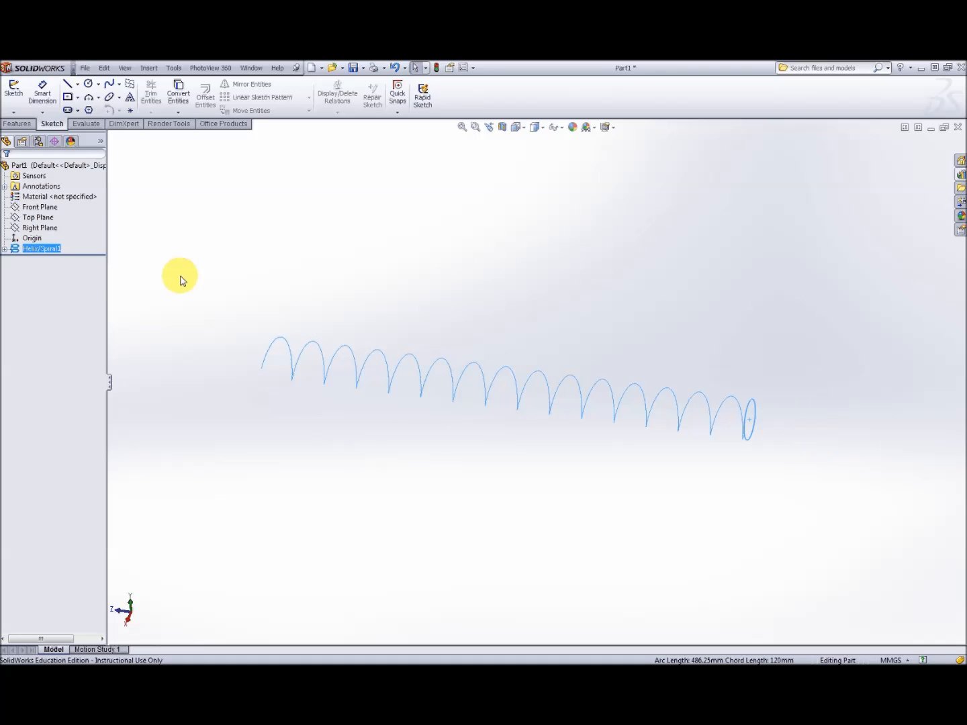
{"action": "left_click", "coordinate": [35, 218]}
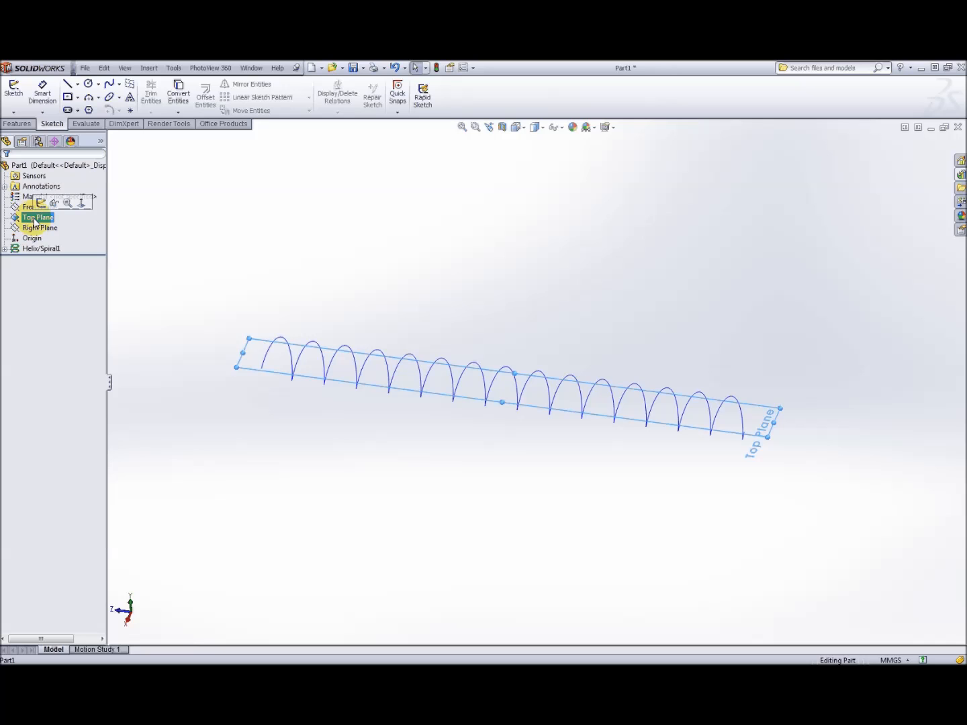
{"action": "middle_click_drag", "start_coordinate": [468, 265], "coordinate": [617, 338]}
{"action": "scroll", "coordinate": [693, 488], "scroll_direction": "down", "scroll_amount": 3}
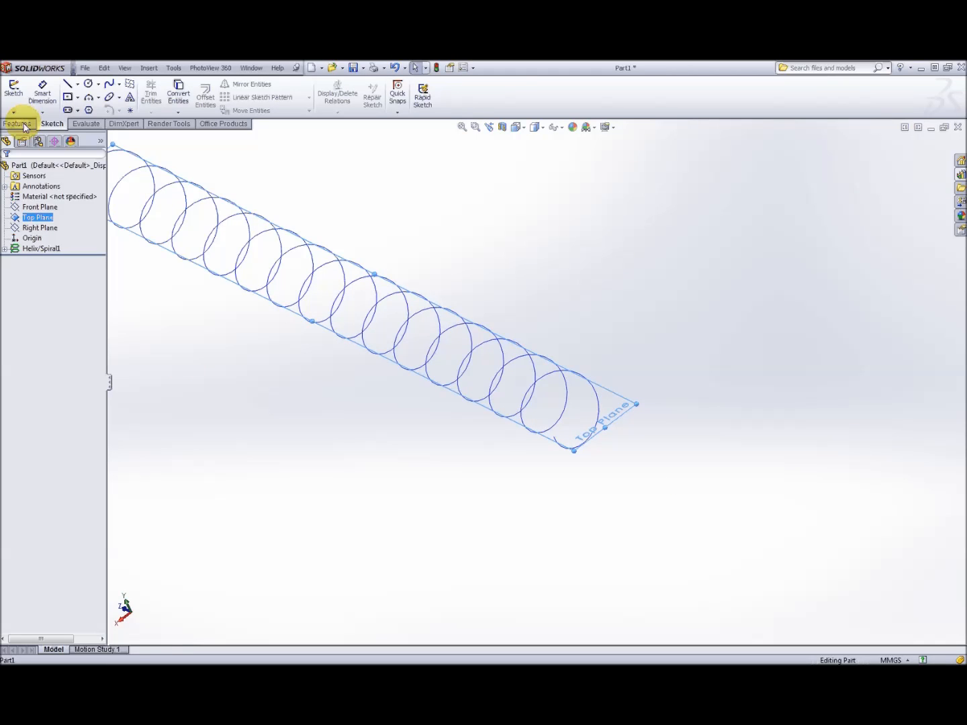
{"action": "left_click", "coordinate": [13, 88]}
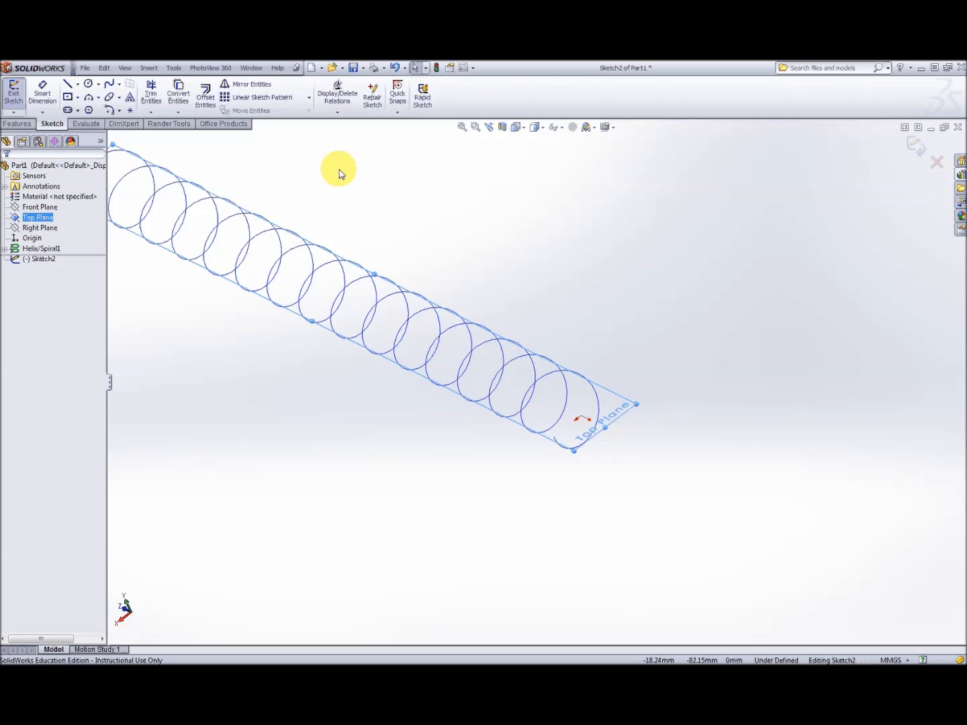
- Draw a circle beside the start of the helix and dimension its diameter as 4 mm
{"action": "left_click", "coordinate": [88, 83]}
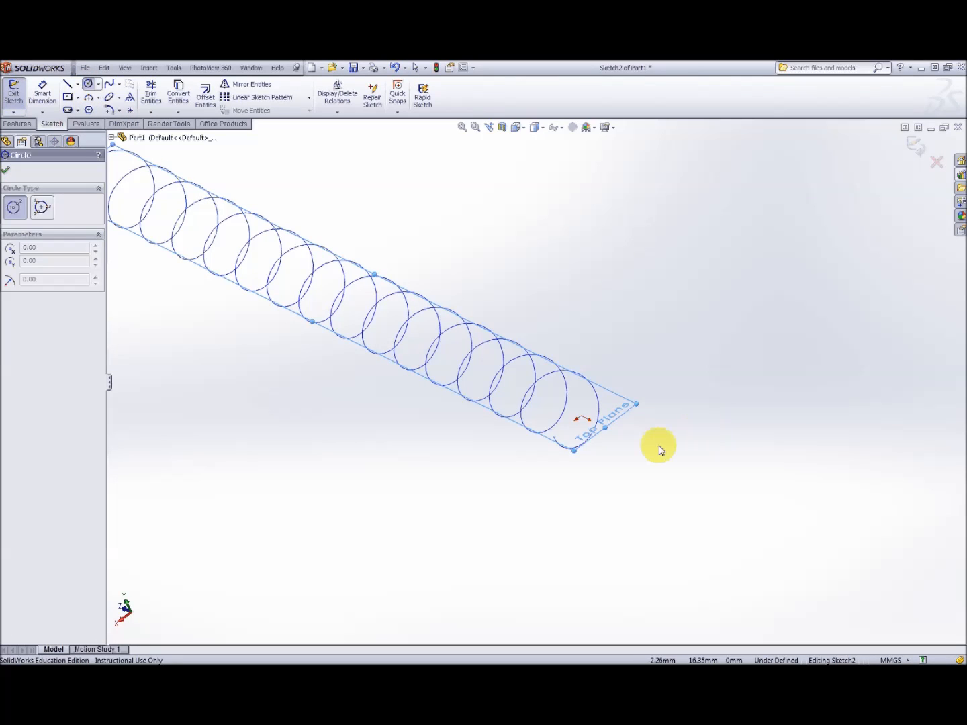
{"action": "middle_click_drag", "start_coordinate": [659, 448], "coordinate": [662, 491]}
{"action": "left_click_drag", "start_coordinate": [616, 514], "coordinate": [639, 527]}
{"action": "mouse_move", "coordinate": [677, 441]}
{"action": "middle_mouse_down"}
{"action": "mouse_move", "coordinate": [706, 392]}
{"action": "mouse_move", "coordinate": [699, 406]}
{"action": "mouse_move", "coordinate": [682, 388]}
{"action": "middle_mouse_up"}
{"action": "left_click", "coordinate": [33, 85]}
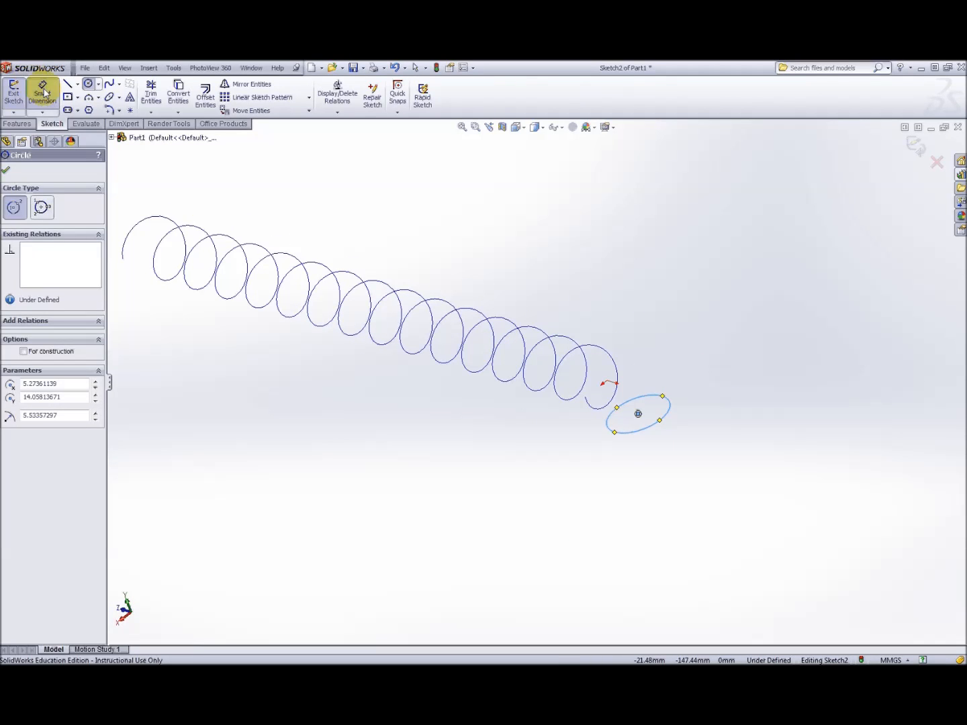
{"action": "left_click", "coordinate": [645, 395]}
{"action": "left_click", "coordinate": [683, 346]}
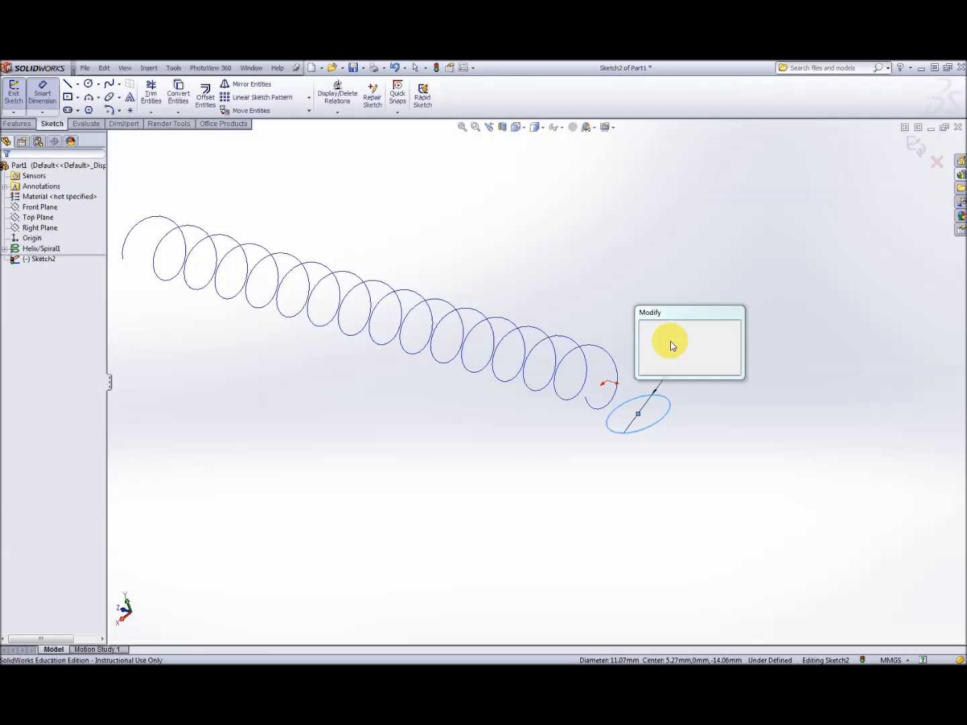
{"action": "type", "text": "4"}
{"action": "key", "text": "Return"}
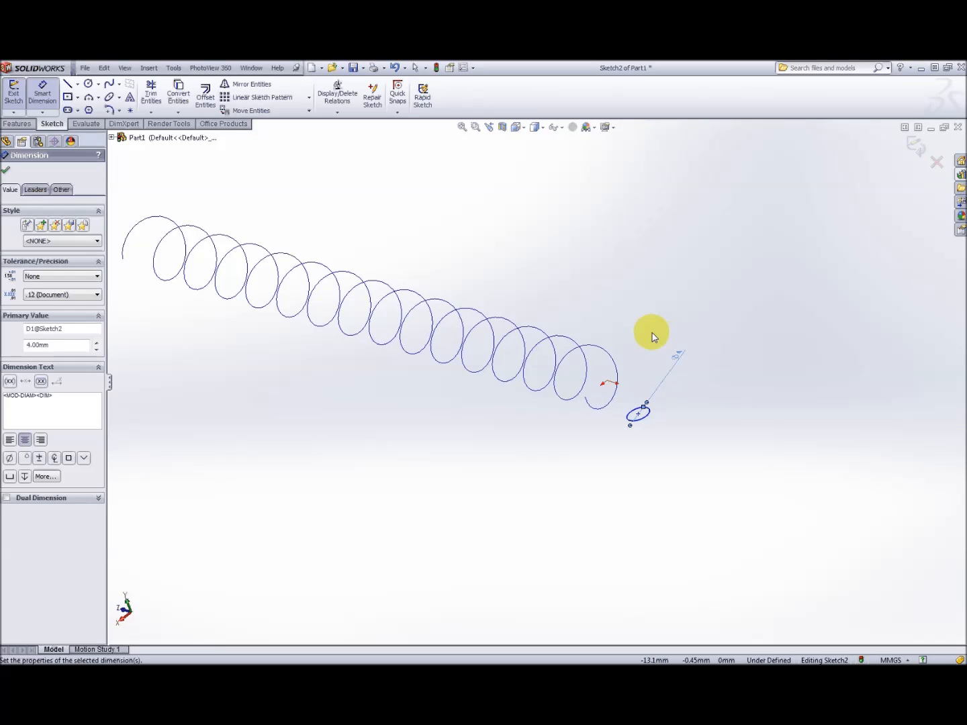
- Draw a construction centerline from the origin and constrain it to be horizontal
{"action": "left_click", "coordinate": [78, 84]}
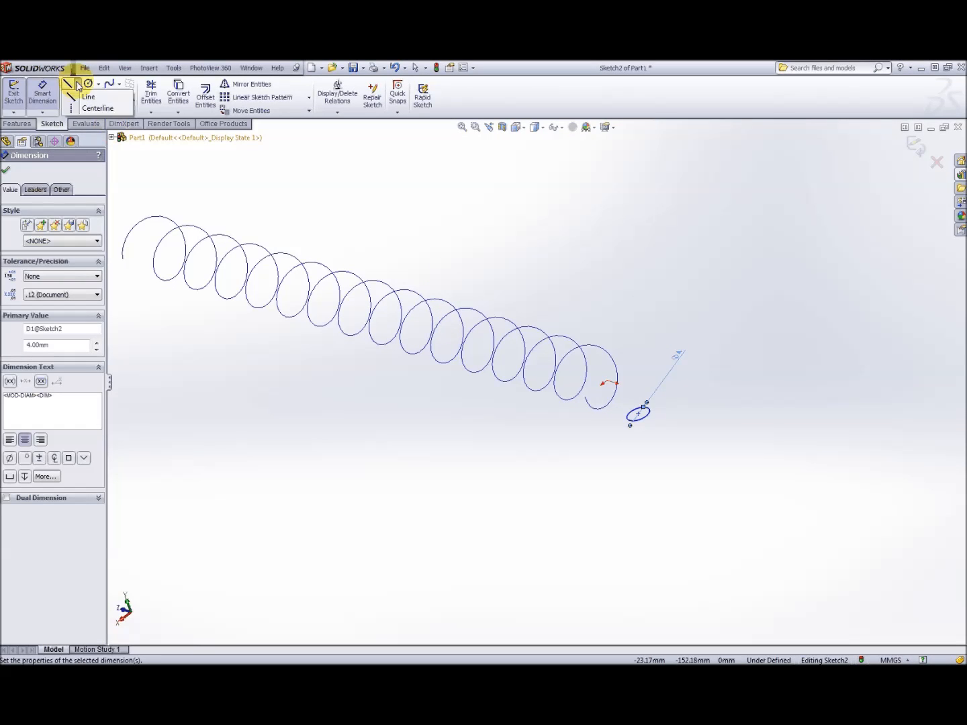
{"action": "left_click", "coordinate": [94, 108]}
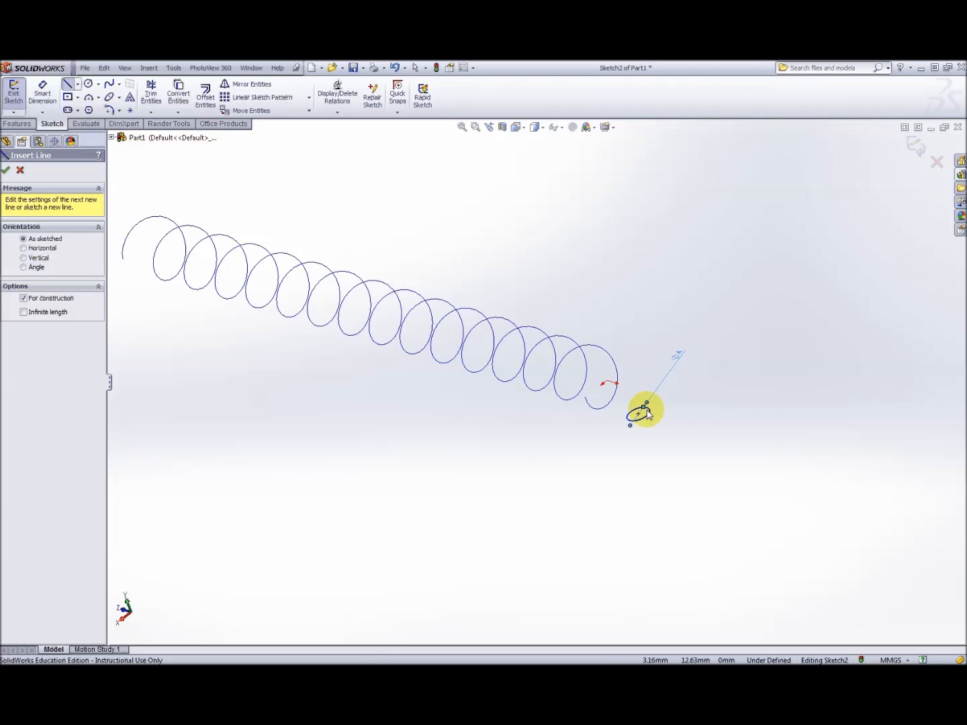
{"action": "left_click", "coordinate": [611, 384]}
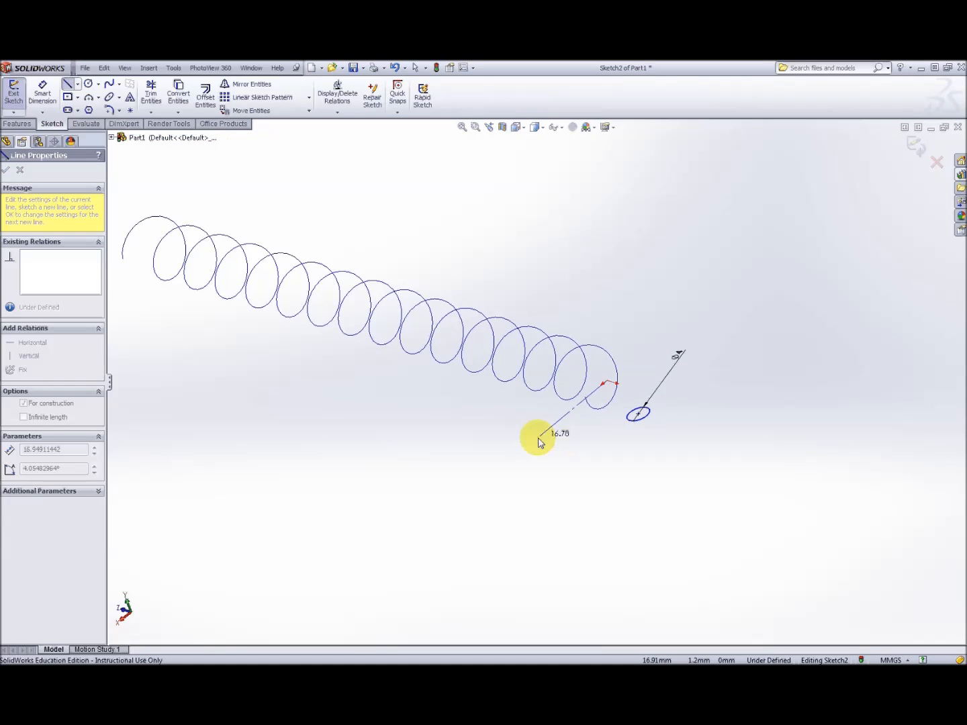
{"action": "left_click", "coordinate": [570, 487]}
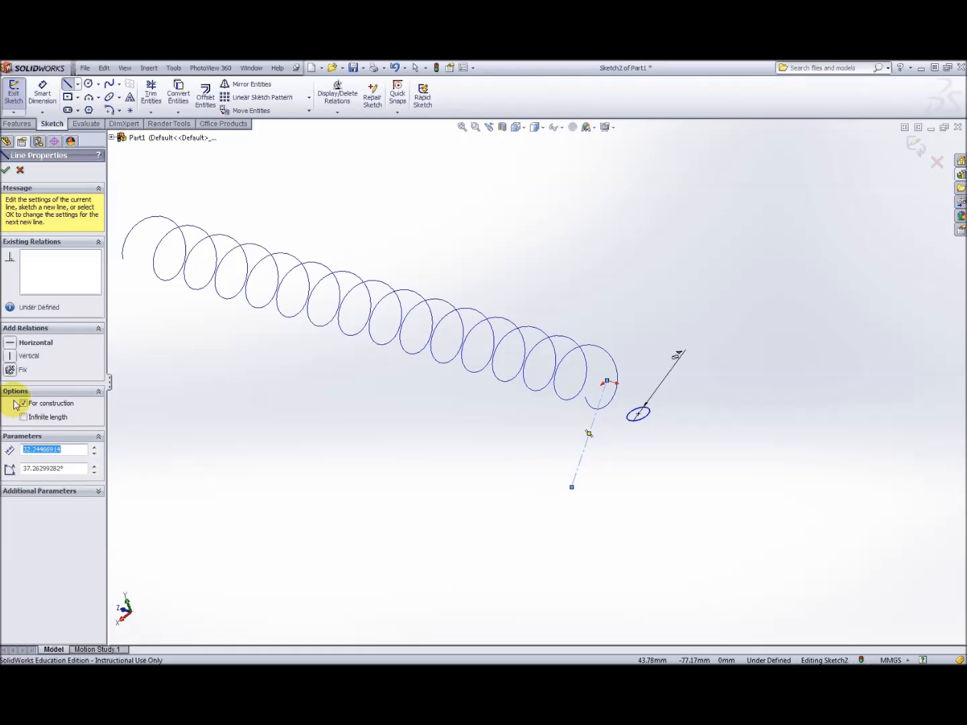
{"action": "left_click", "coordinate": [12, 344]}
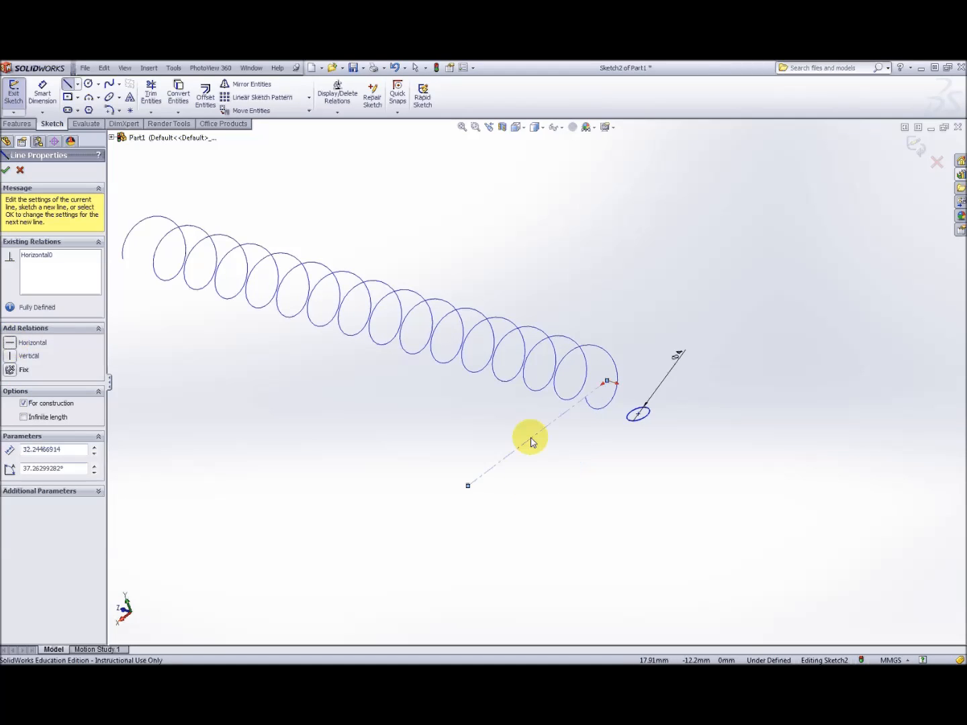
- Dimension the centerline's length as 5 mm
{"action": "middle_click_drag", "start_coordinate": [710, 453], "coordinate": [575, 425]}
{"action": "left_click", "coordinate": [41, 89]}
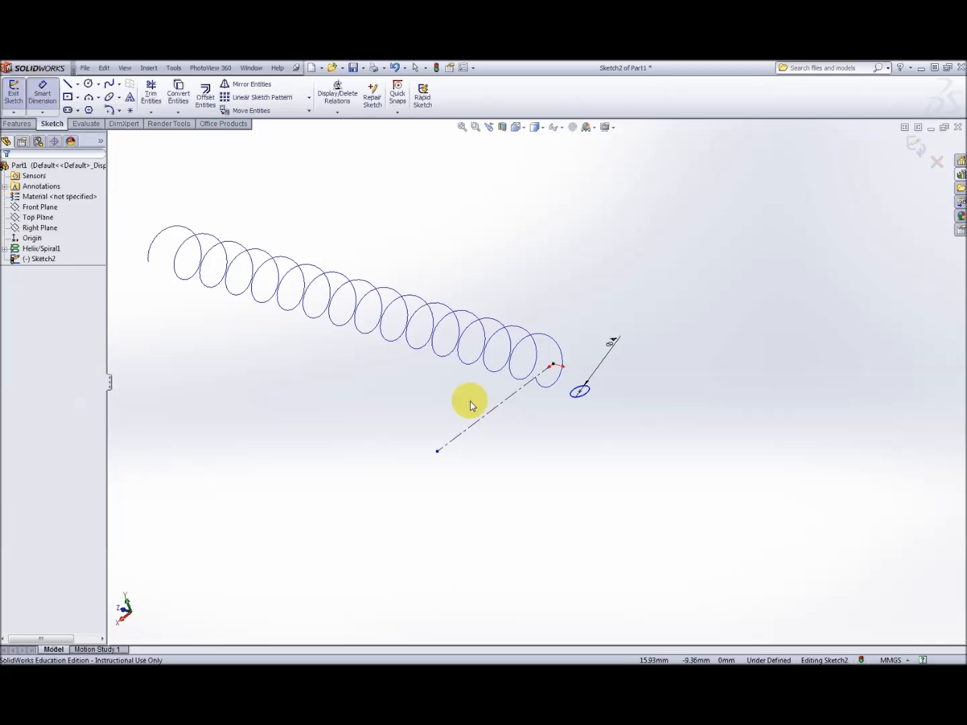
{"action": "left_click", "coordinate": [479, 417]}
{"action": "left_click", "coordinate": [582, 474]}
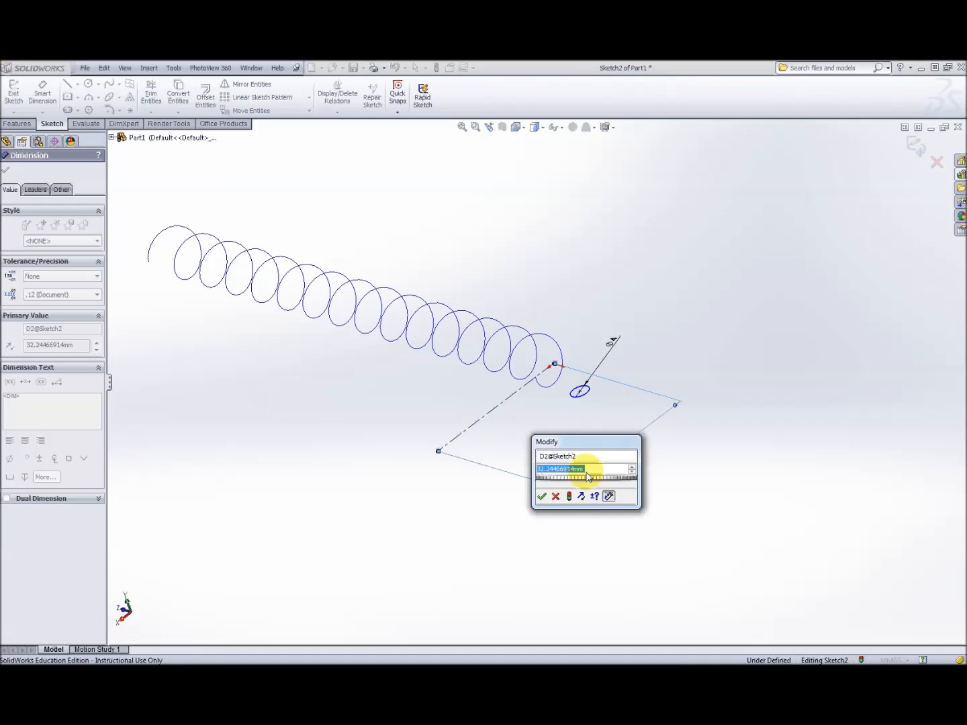
{"action": "key", "text": "Return"}
{"action": "key", "text": "Escape"}
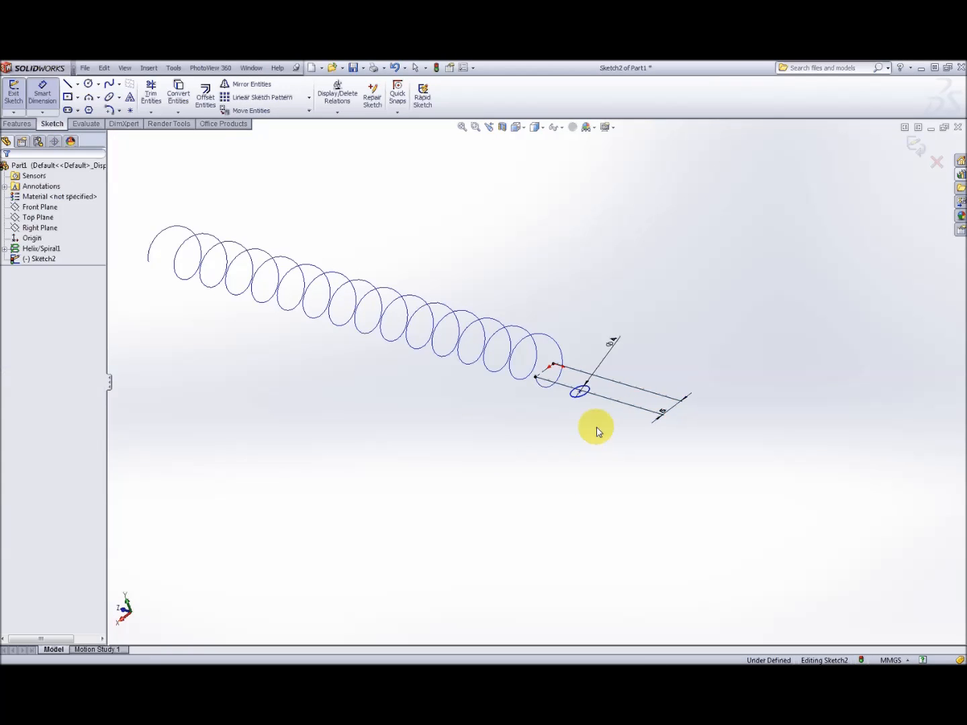
- Move the circle's center onto the free end of the centerline and exit the sketch
{"action": "scroll", "coordinate": [582, 403], "scroll_direction": "down", "scroll_amount": 4}
{"action": "scroll", "coordinate": [570, 386], "scroll_direction": "down", "scroll_amount": 1}
{"action": "mouse_move", "coordinate": [556, 380]}
{"action": "left_mouse_down"}
{"action": "mouse_move", "coordinate": [511, 382]}
{"action": "mouse_move", "coordinate": [467, 368]}
{"action": "mouse_move", "coordinate": [451, 349]}
{"action": "left_mouse_up"}
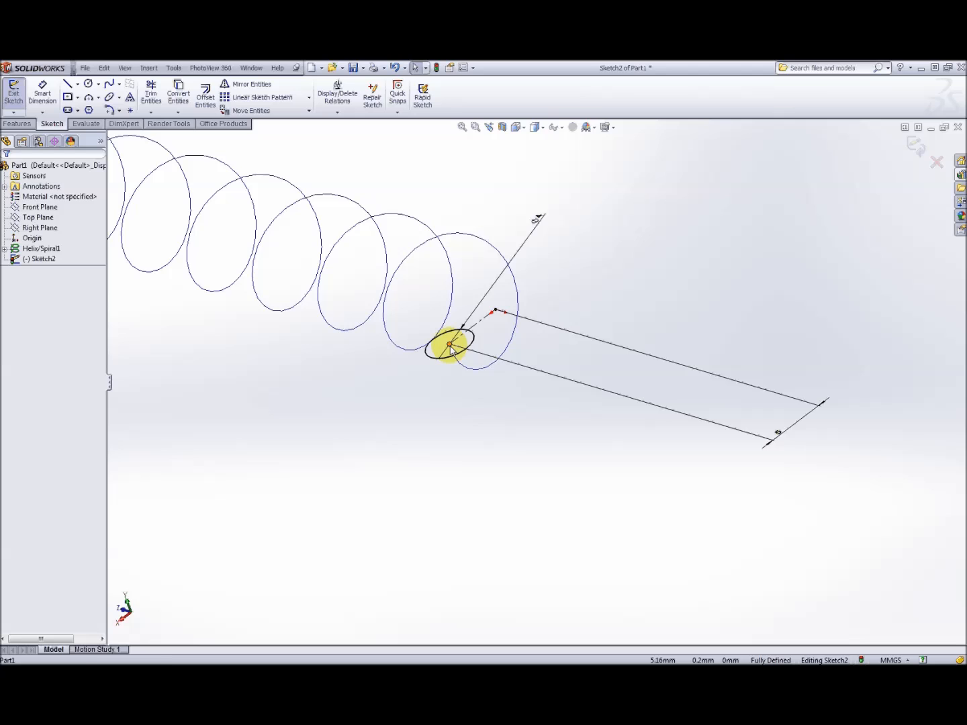
{"action": "mouse_move", "coordinate": [467, 371]}
{"action": "middle_mouse_down"}
{"action": "mouse_move", "coordinate": [482, 402]}
{"action": "mouse_move", "coordinate": [477, 390]}
{"action": "middle_mouse_up"}
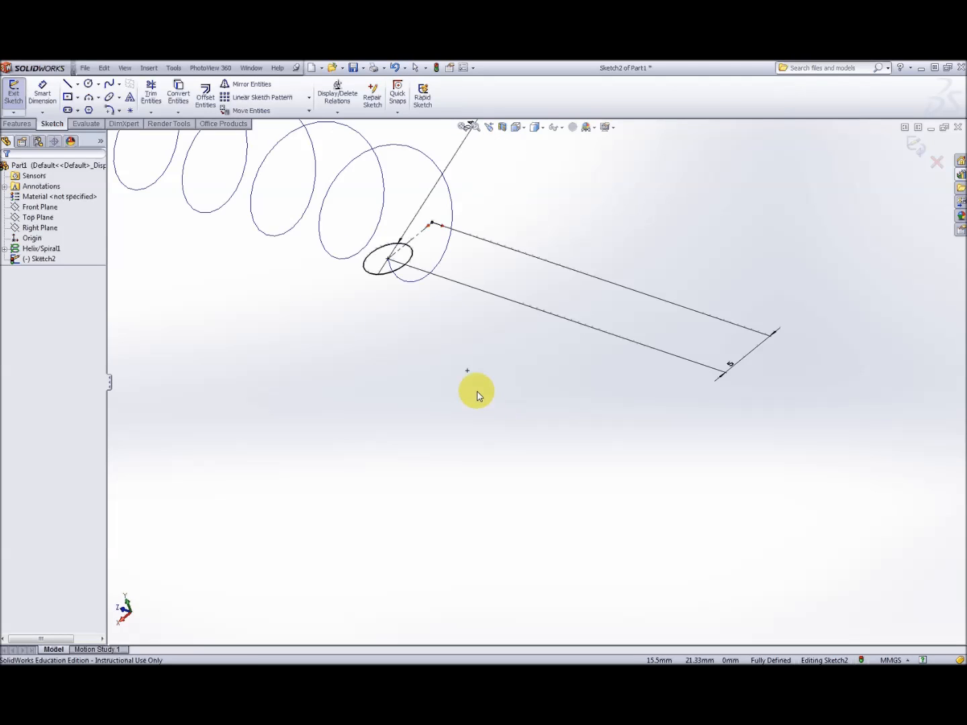
{"action": "scroll", "coordinate": [473, 380], "scroll_direction": "up", "scroll_amount": 4}
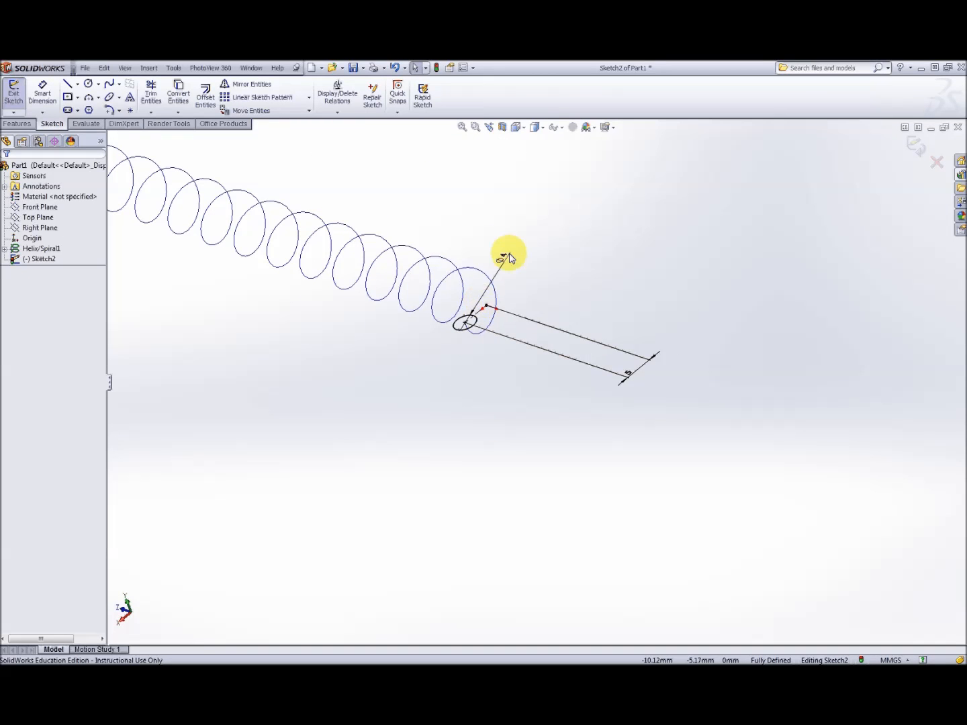
{"action": "scroll", "coordinate": [474, 326], "scroll_direction": "down", "scroll_amount": 3}
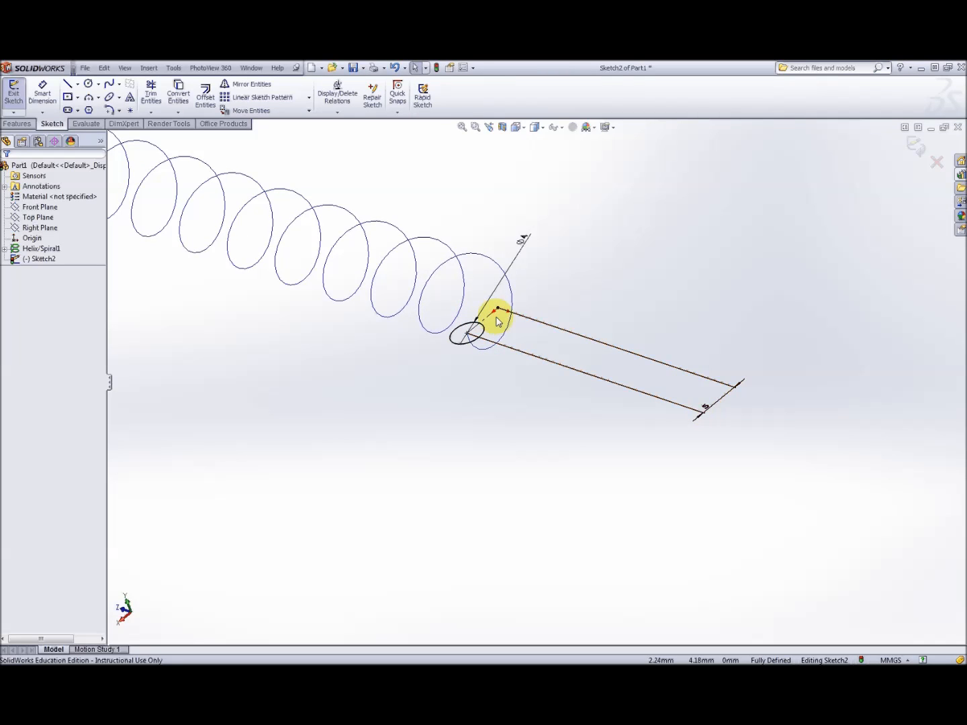
{"action": "middle_click_drag", "start_coordinate": [545, 309], "coordinate": [556, 311]}
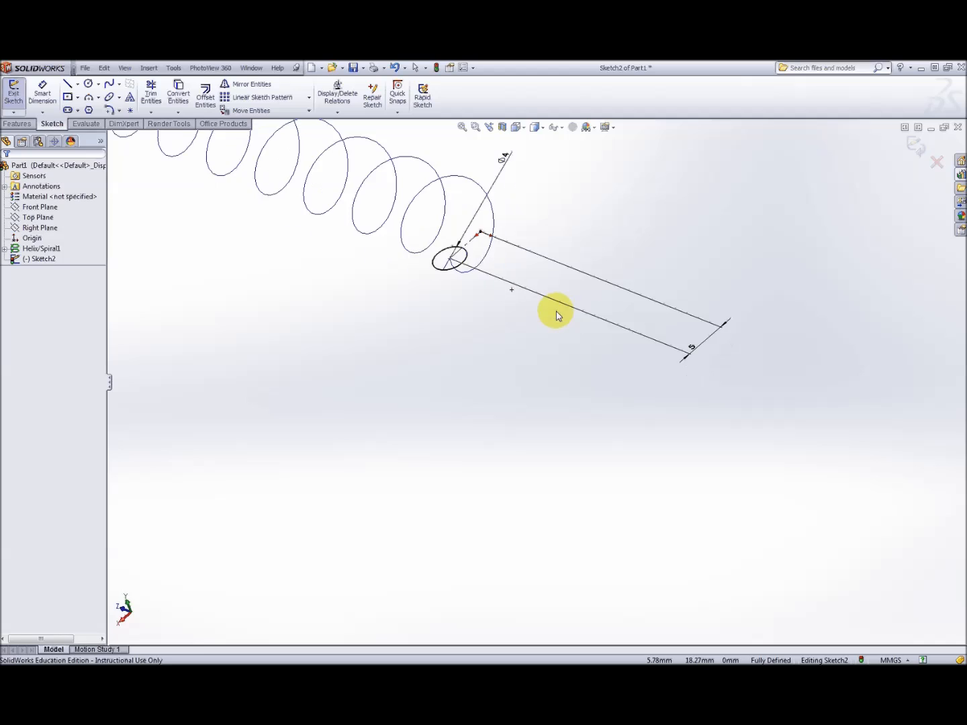
{"action": "scroll", "coordinate": [510, 269], "scroll_direction": "up", "scroll_amount": 4}
{"action": "left_click", "coordinate": [916, 146]}
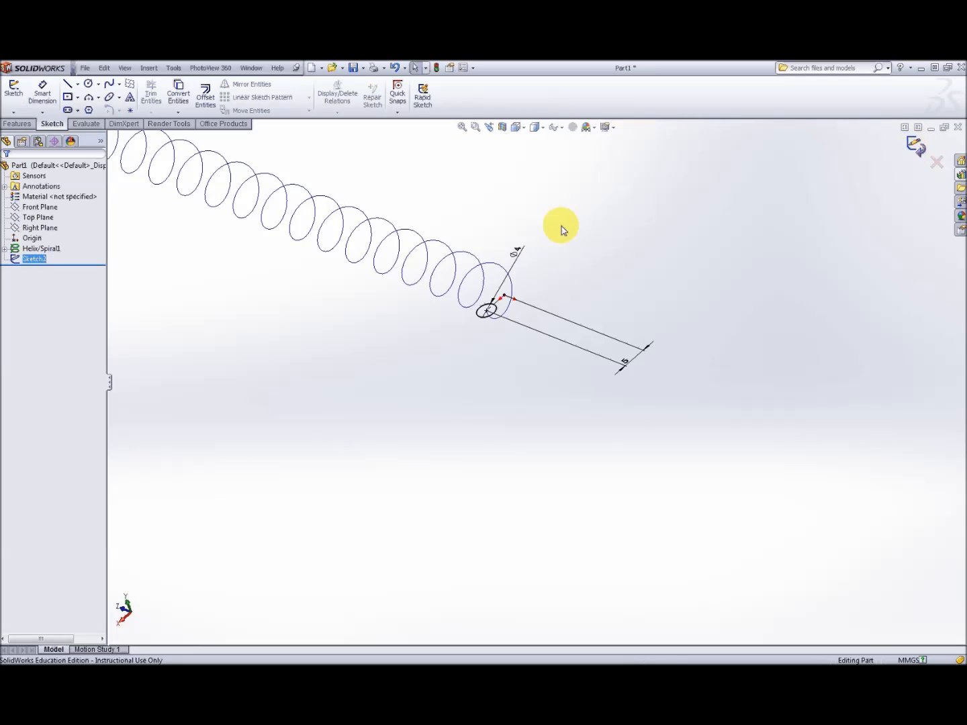
{"action": "scroll", "coordinate": [546, 271], "scroll_direction": "up", "scroll_amount": 2}
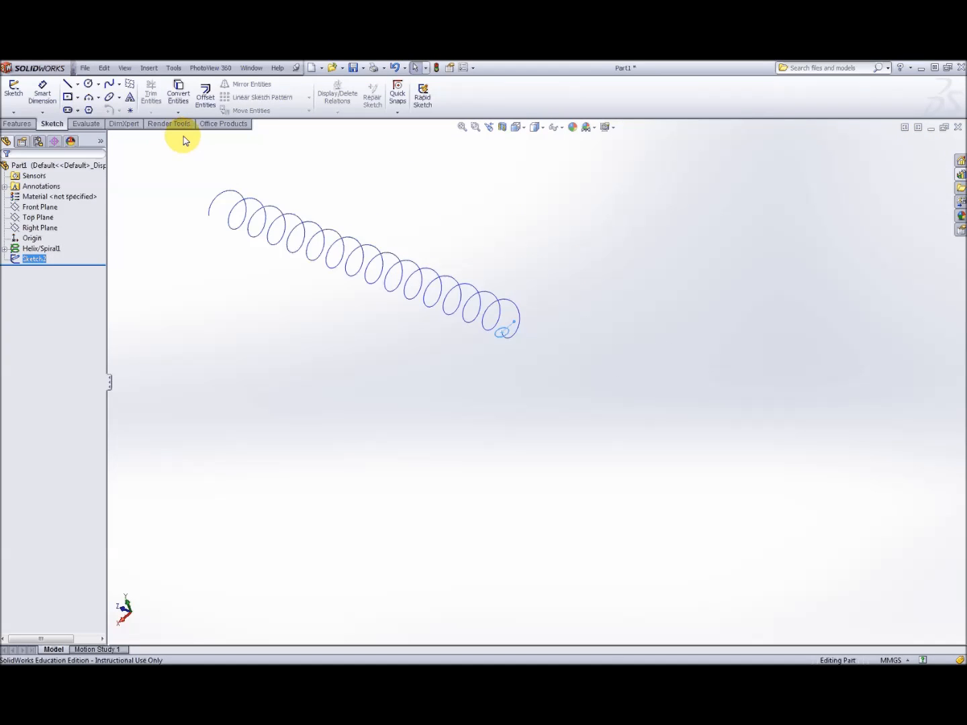
- Sweep the 4 mm circle sketch along the helix path to create the solid spring coil
{"action": "left_click", "coordinate": [149, 69]}
{"action": "mouse_move", "coordinate": [176, 83]}
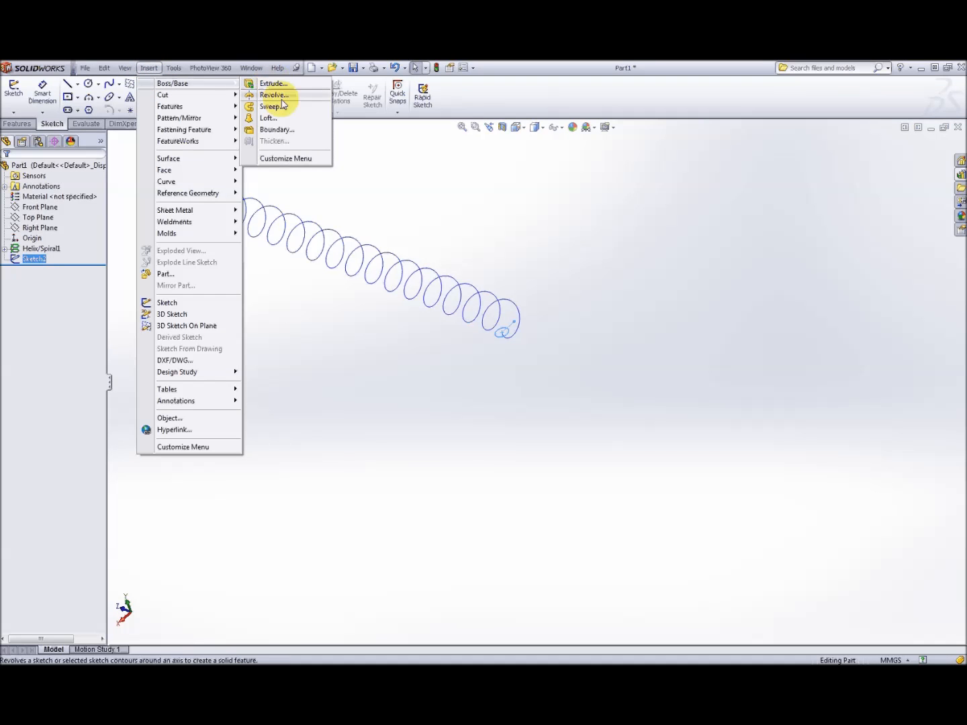
{"action": "left_click", "coordinate": [270, 106]}
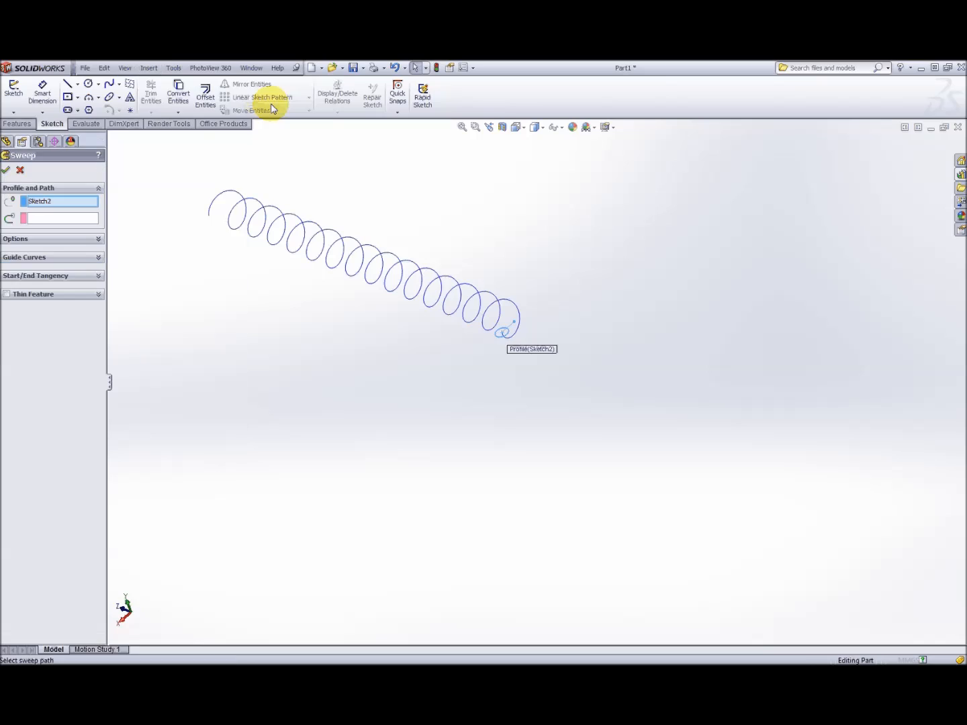
{"action": "scroll", "coordinate": [530, 333], "scroll_direction": "down", "scroll_amount": 2}
{"action": "scroll", "coordinate": [531, 333], "scroll_direction": "down", "scroll_amount": 1}
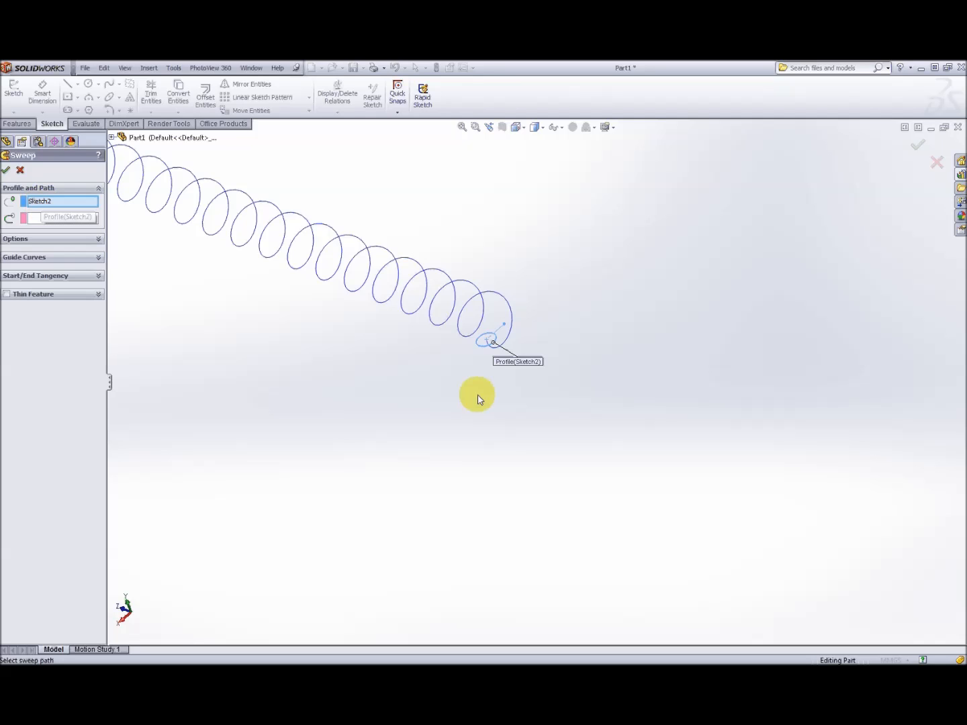
{"action": "scroll", "coordinate": [487, 376], "scroll_direction": "down", "scroll_amount": 2}
{"action": "left_click", "coordinate": [67, 218]}
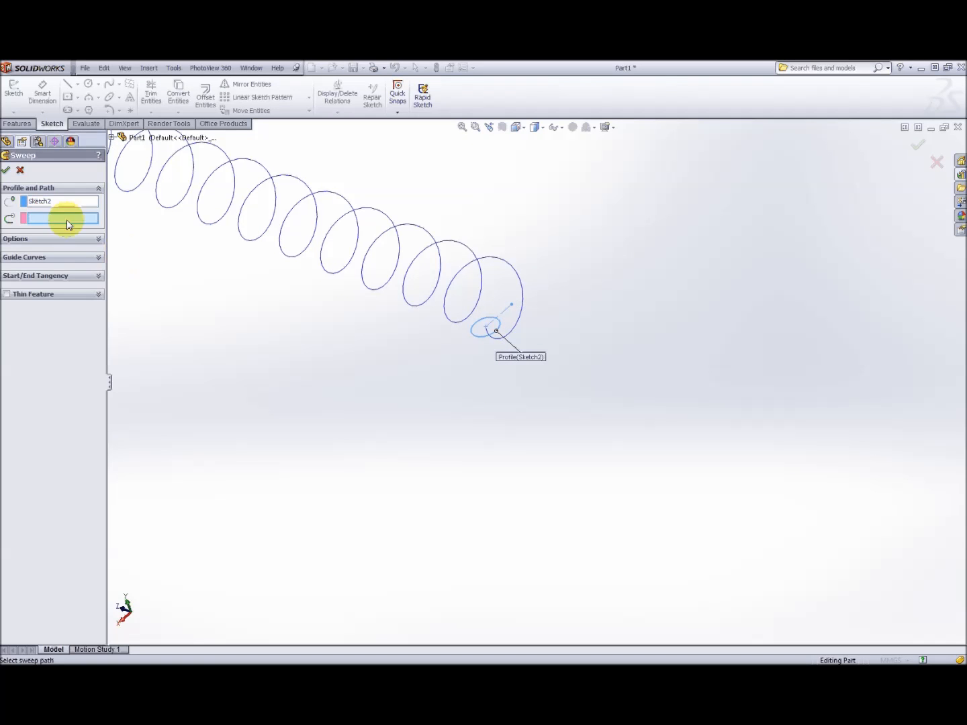
{"action": "left_click", "coordinate": [518, 324]}
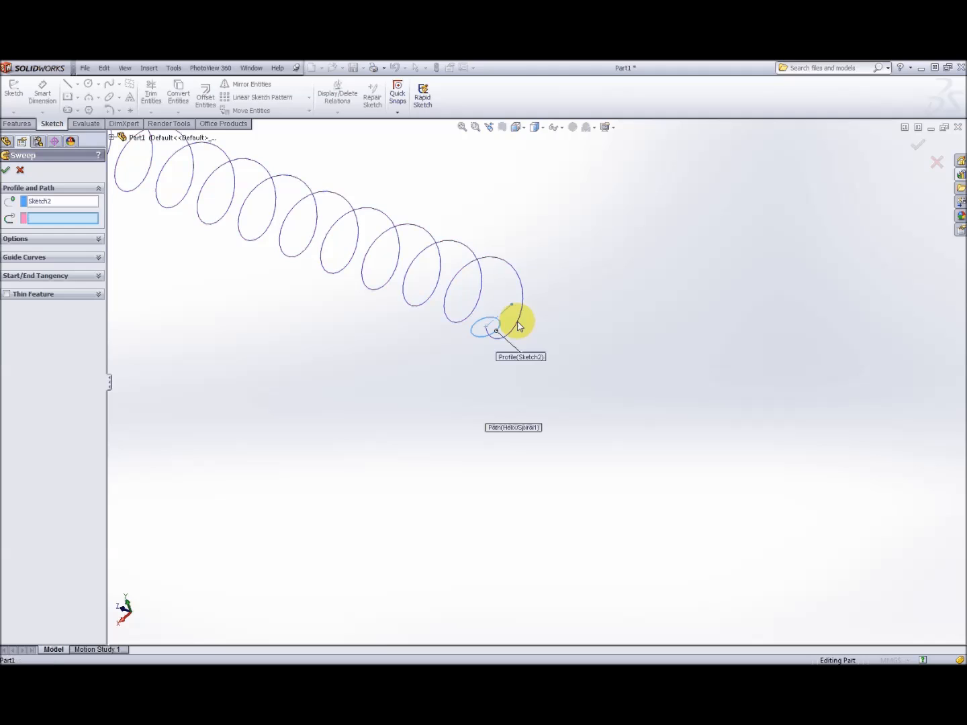
{"action": "scroll", "coordinate": [550, 340], "scroll_direction": "up", "scroll_amount": 2}
{"action": "middle_click_drag", "start_coordinate": [550, 340], "coordinate": [415, 359]}
{"action": "left_click", "coordinate": [11, 170]}
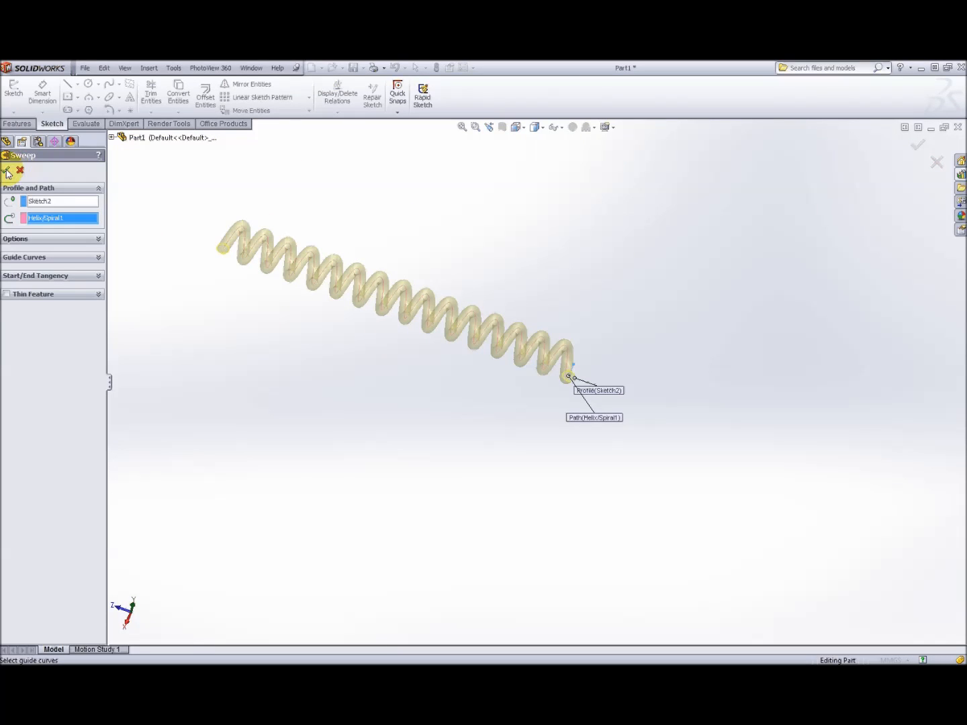
- Start a sketch on the coil's circular end face and convert the face's edge into sketch geometry
{"action": "middle_click_drag", "start_coordinate": [420, 394], "coordinate": [395, 359]}
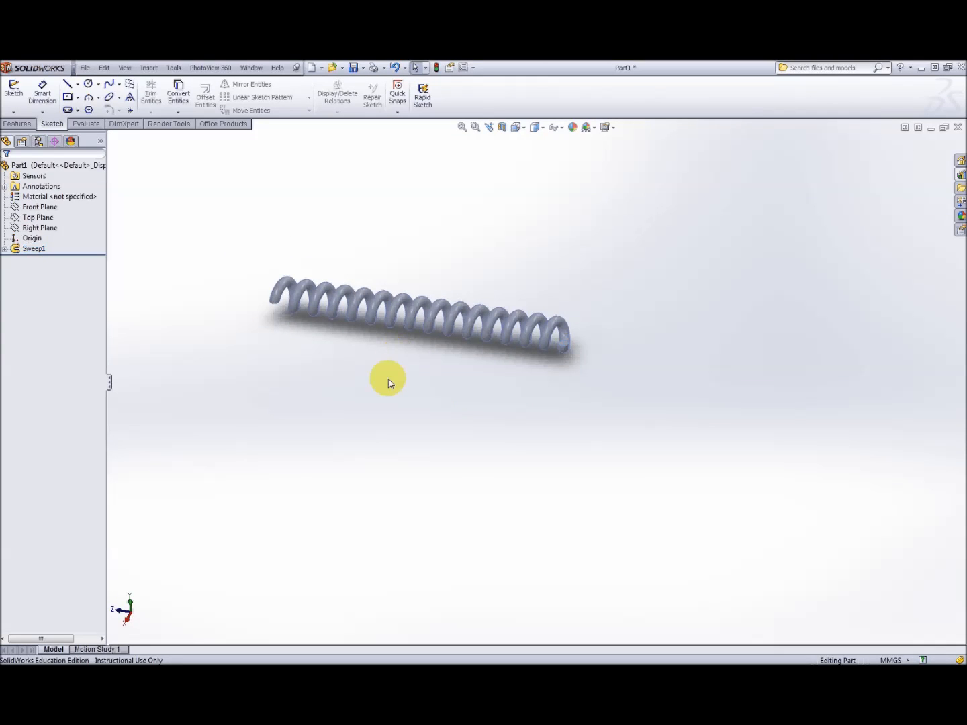
{"action": "middle_click_drag", "start_coordinate": [475, 390], "coordinate": [496, 382]}
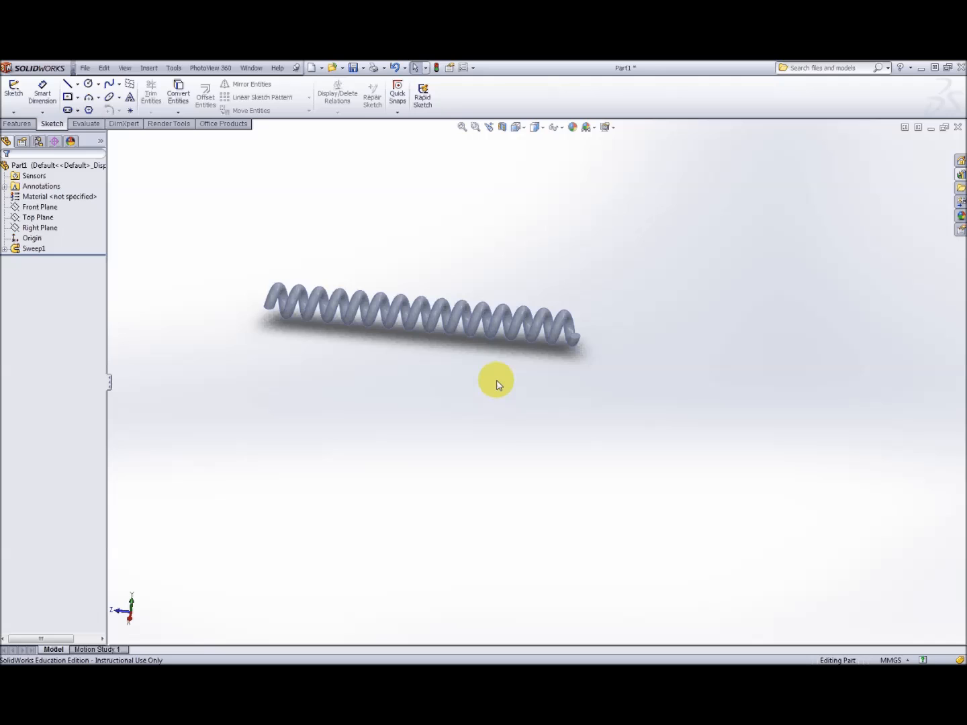
{"action": "scroll", "coordinate": [550, 371], "scroll_direction": "down", "scroll_amount": 5}
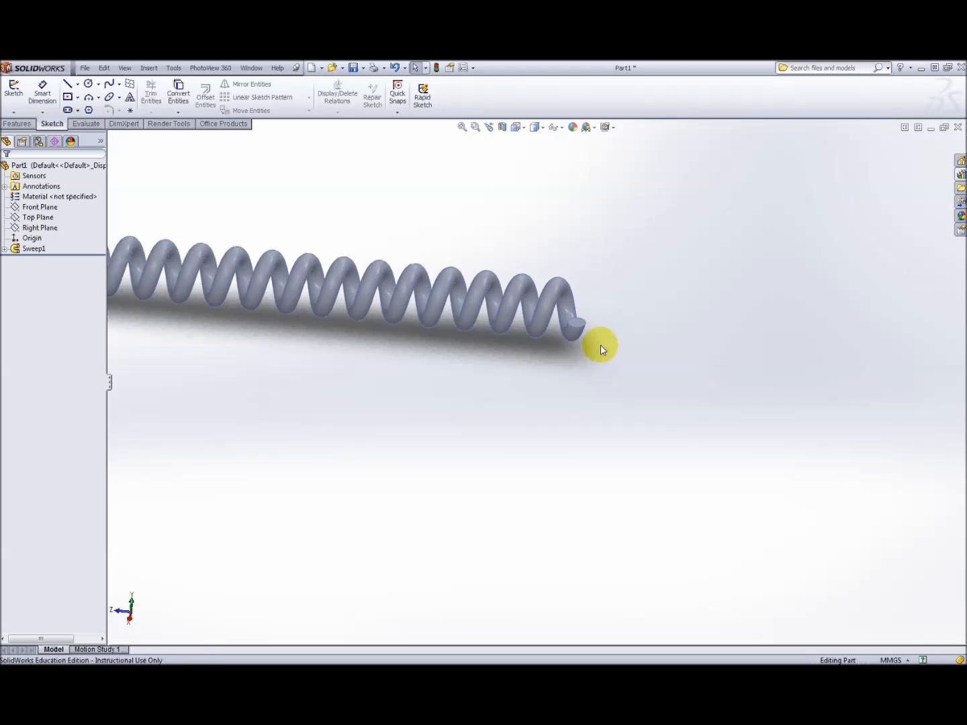
{"action": "scroll", "coordinate": [545, 346], "scroll_direction": "down", "scroll_amount": 5}
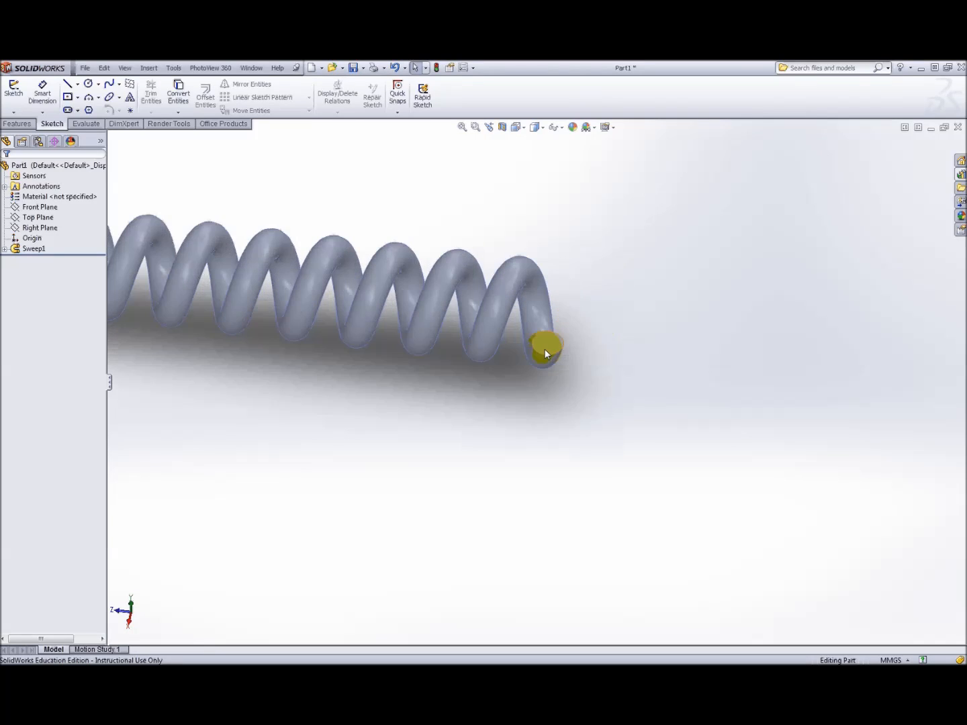
{"action": "left_click", "coordinate": [556, 343]}
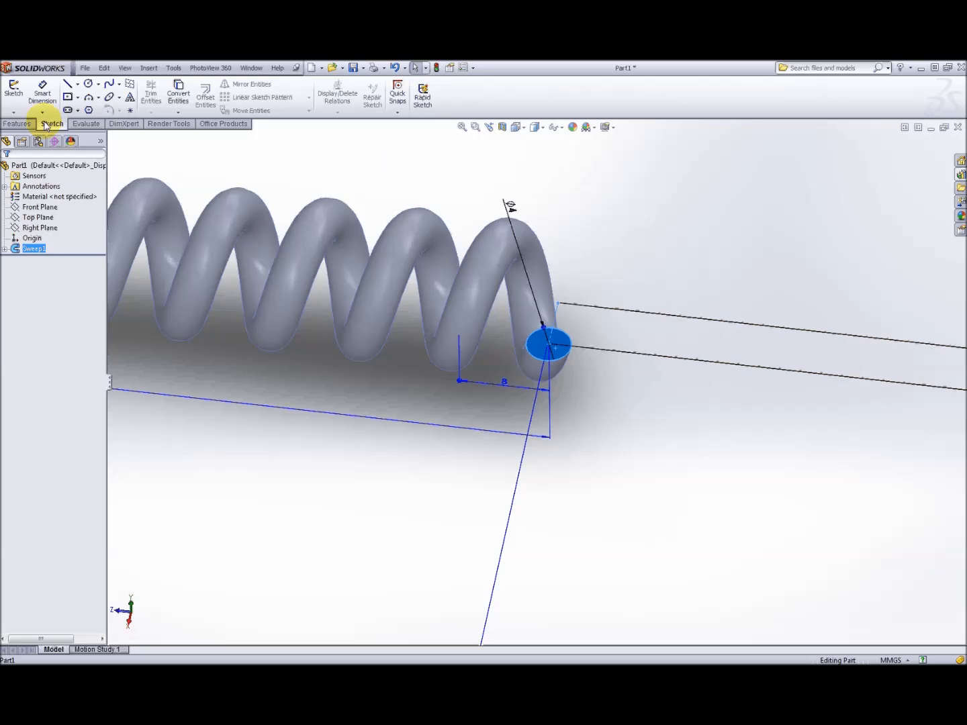
{"action": "left_click", "coordinate": [16, 92]}
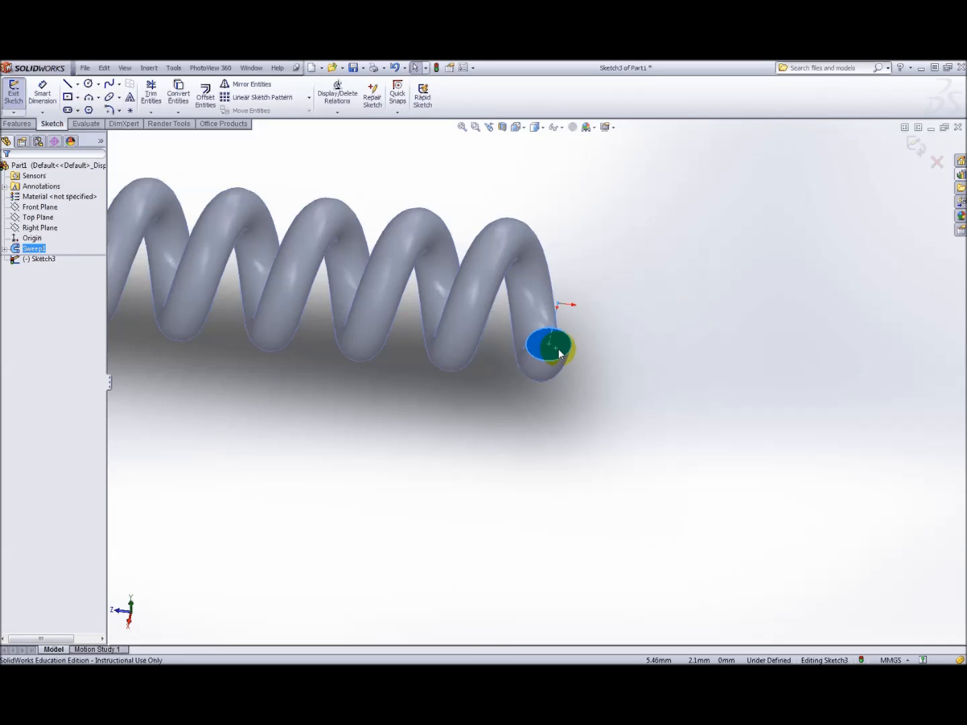
{"action": "left_click", "coordinate": [178, 94]}
{"action": "scroll", "coordinate": [594, 346], "scroll_direction": "down", "scroll_amount": 3}
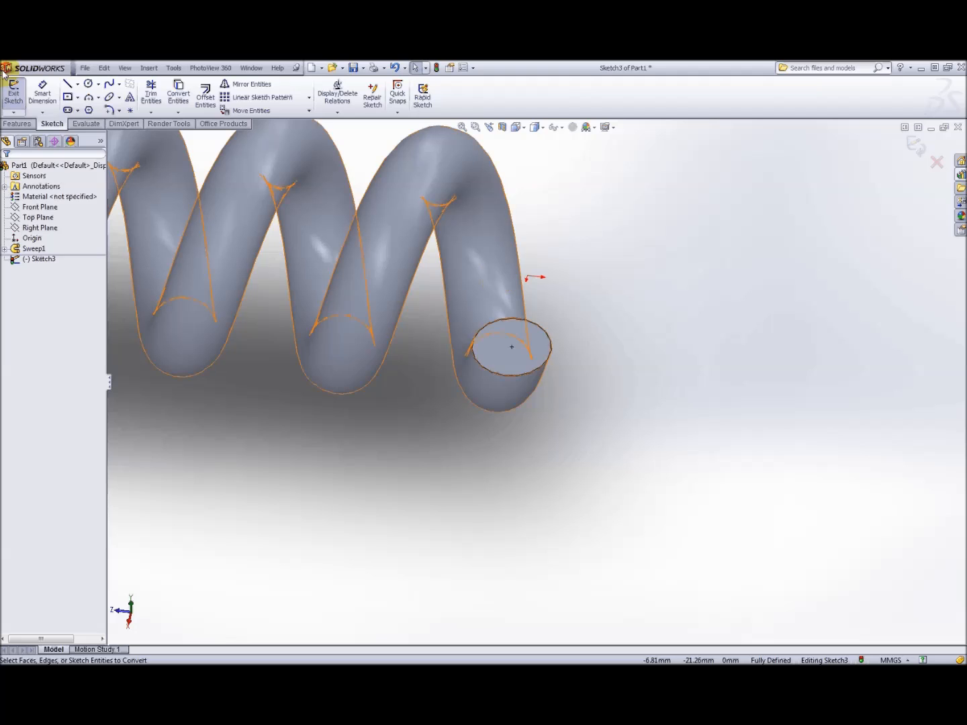
- Draw a construction line about 8.7 mm long beside the end face and constrain it to be horizontal
{"action": "left_click", "coordinate": [68, 83]}
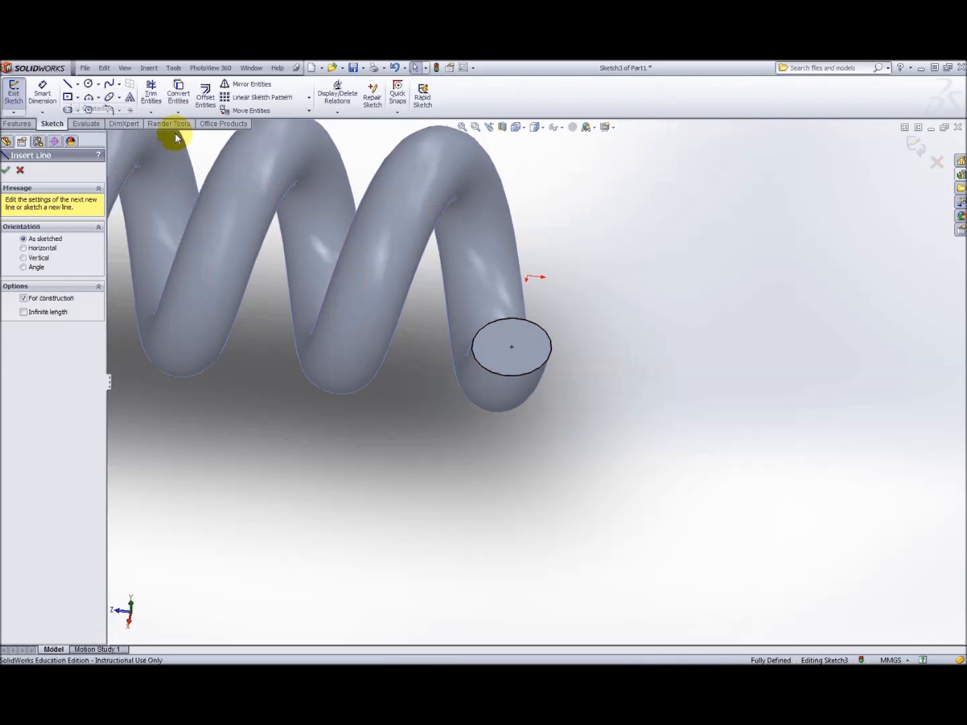
{"action": "left_click", "coordinate": [658, 289]}
{"action": "left_click", "coordinate": [649, 416]}
{"action": "left_click", "coordinate": [11, 343]}
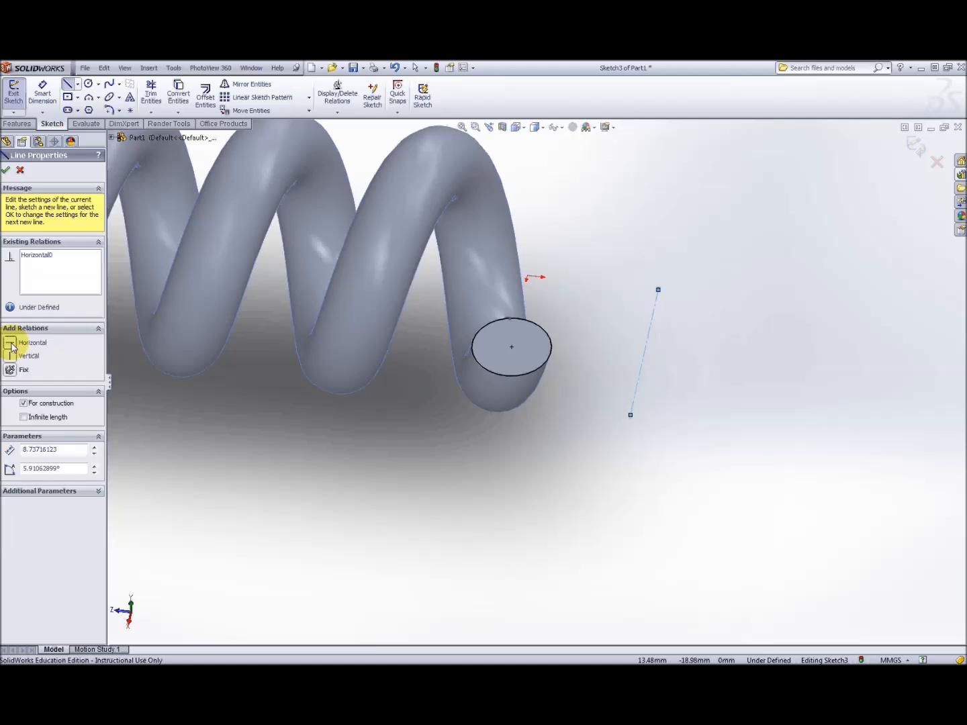
- Dimension the distance from the converted circle's center to the construction line as 5 mm
{"action": "left_click", "coordinate": [41, 93]}
{"action": "left_click", "coordinate": [511, 348]}
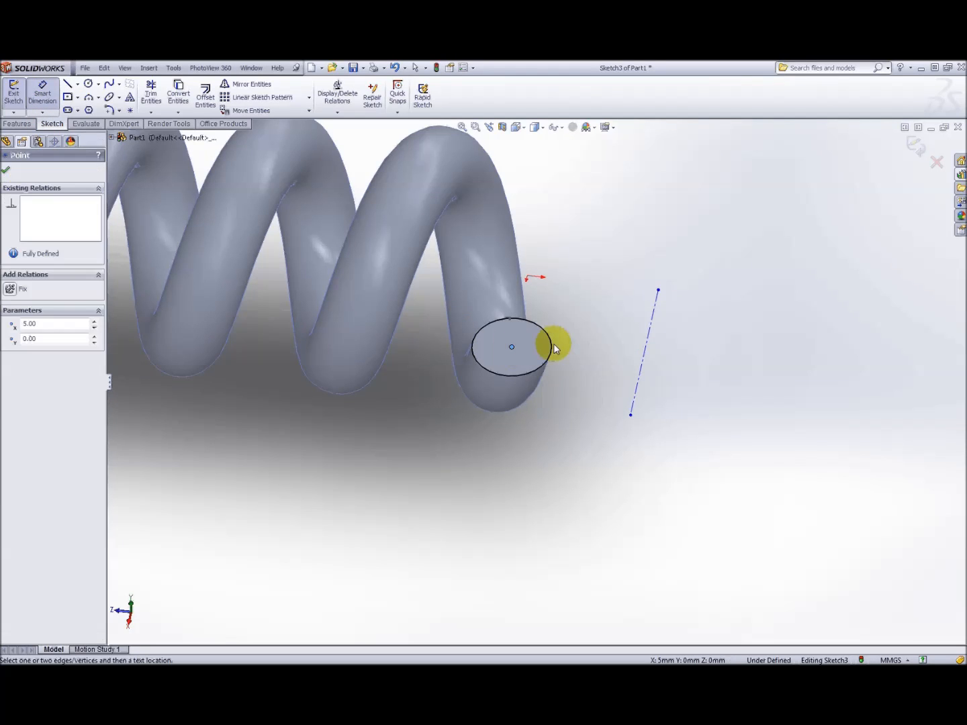
{"action": "left_click", "coordinate": [644, 342]}
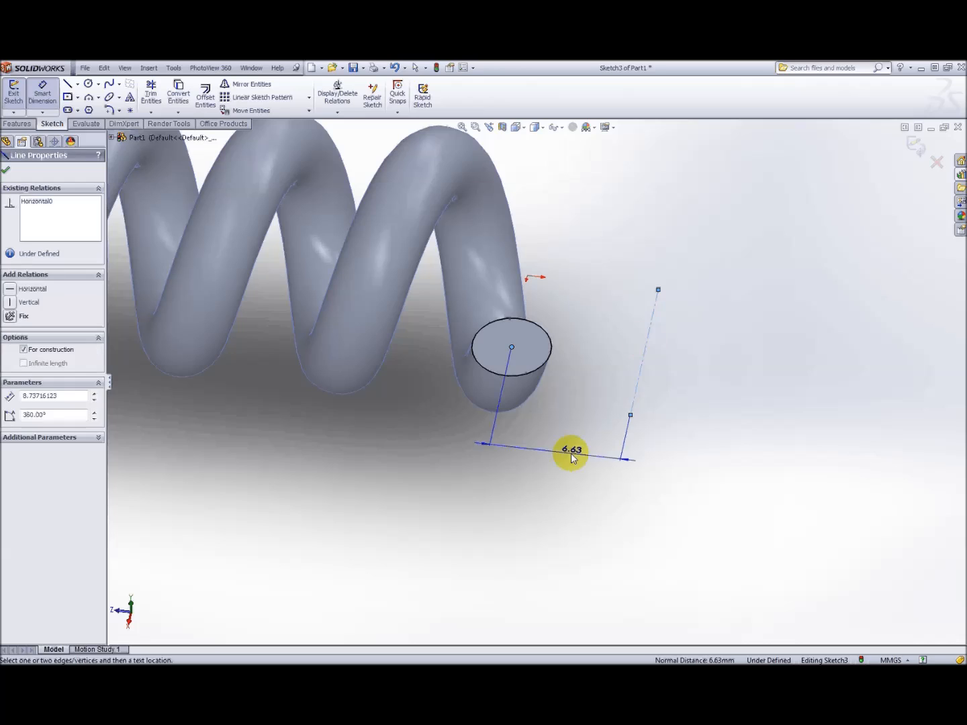
{"action": "left_click", "coordinate": [554, 454]}
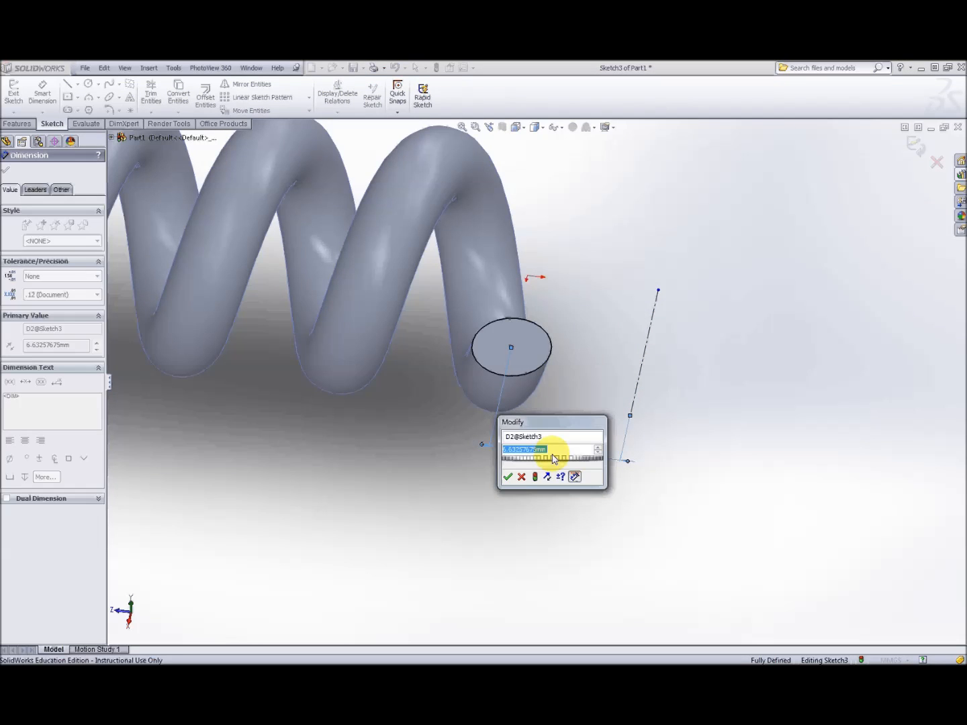
{"action": "type", "text": "5"}
{"action": "key", "text": "Return"}
{"action": "scroll", "coordinate": [540, 353], "scroll_direction": "up", "scroll_amount": 3}
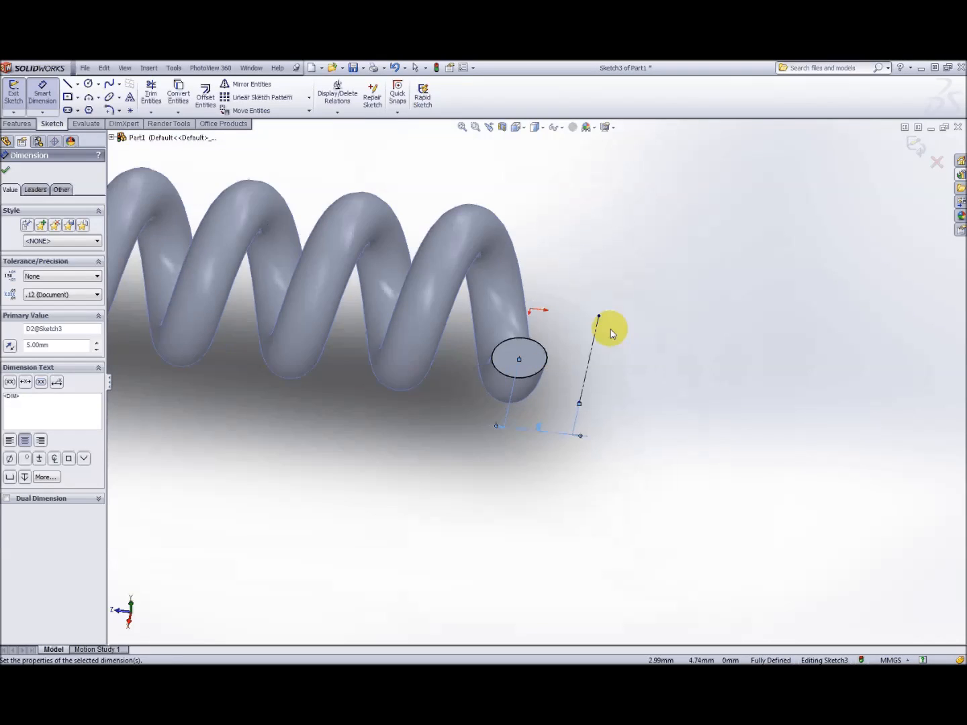
- Revolve the circle 90 degrees about the construction line with merged result, reversing the direction so the wire bends upward, away from the coil
{"action": "left_click", "coordinate": [28, 124]}
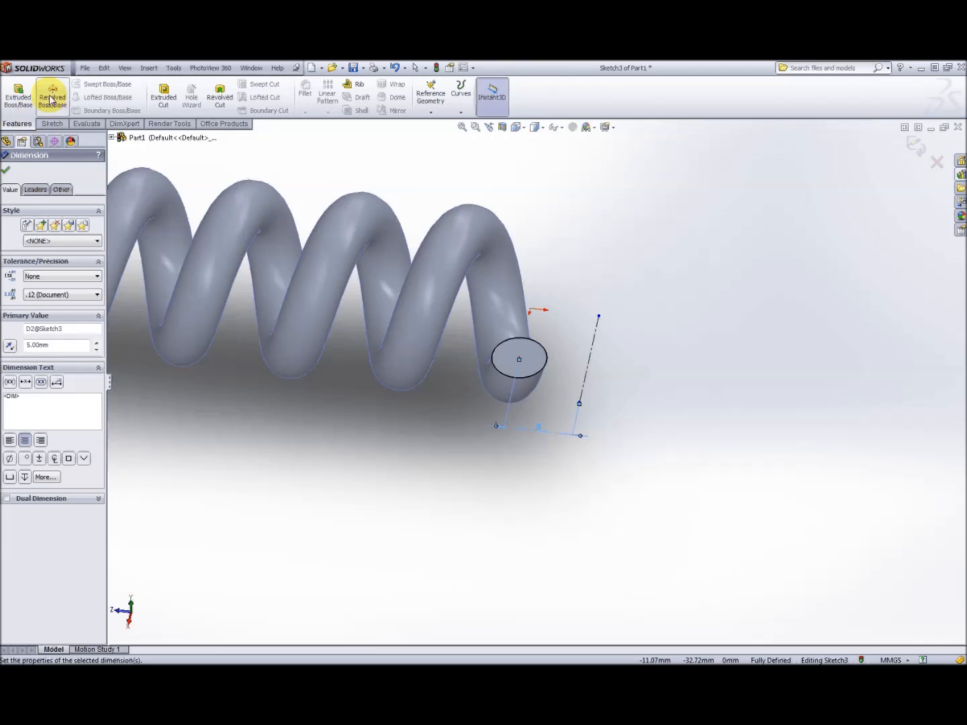
{"action": "left_click", "coordinate": [54, 97]}
{"action": "middle_click_drag", "start_coordinate": [685, 425], "coordinate": [684, 355]}
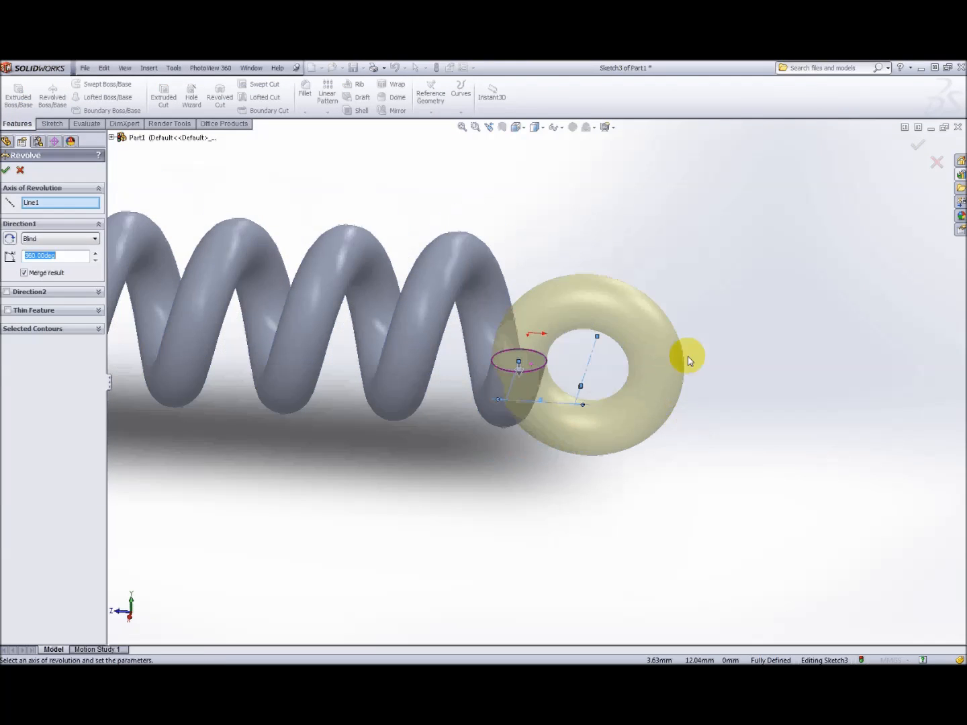
{"action": "left_click_drag", "start_coordinate": [18, 258], "coordinate": [7, 257]}
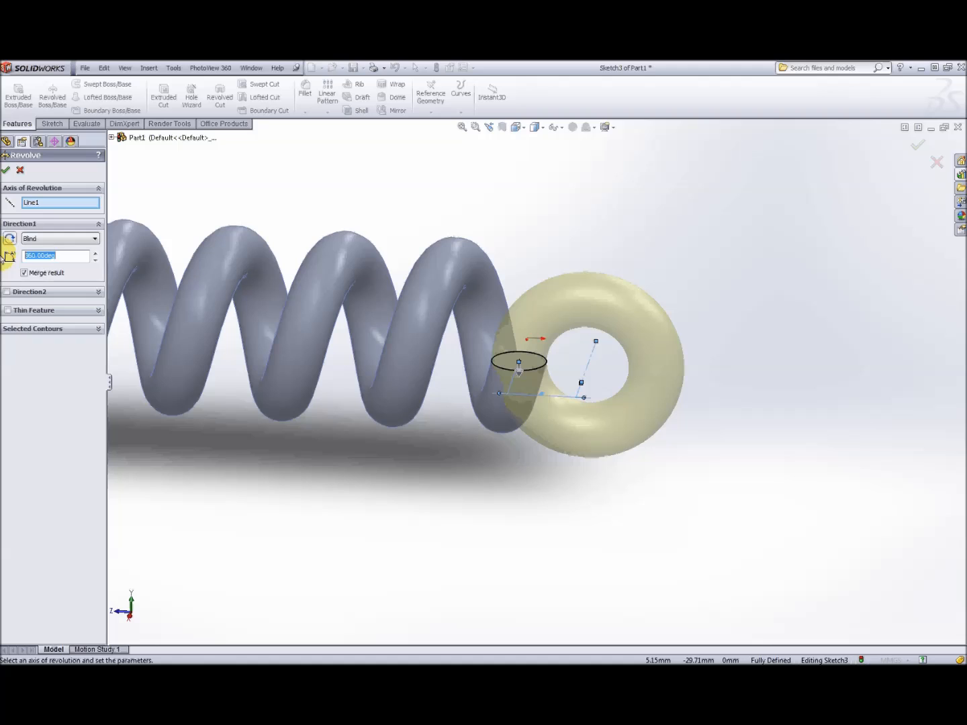
{"action": "type", "text": "90"}
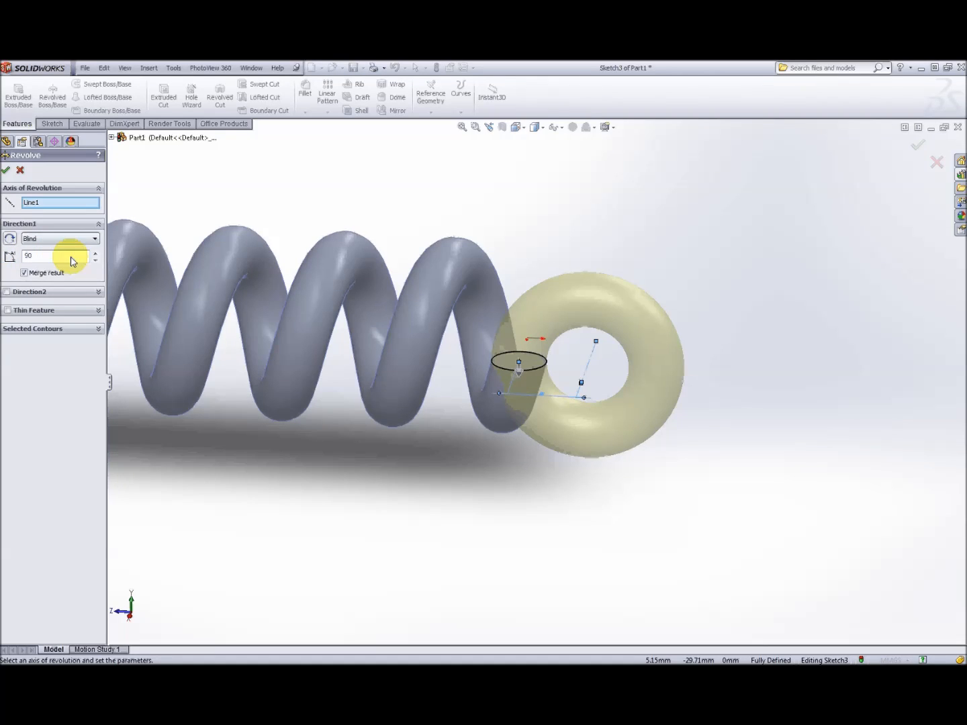
{"action": "left_click", "coordinate": [10, 240]}
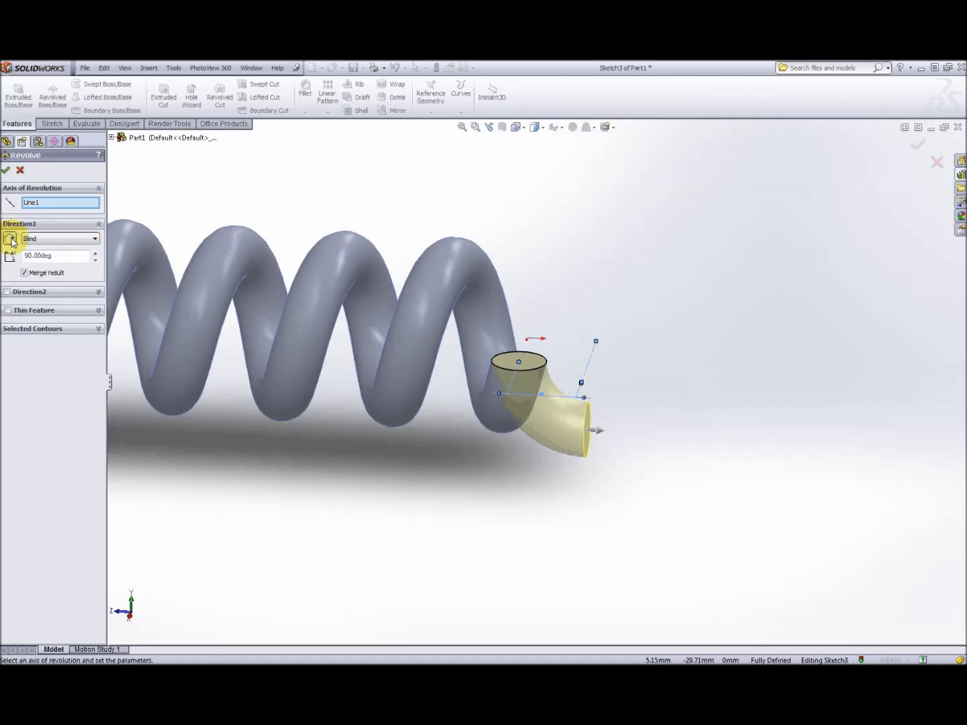
{"action": "middle_click_drag", "start_coordinate": [692, 428], "coordinate": [693, 407]}
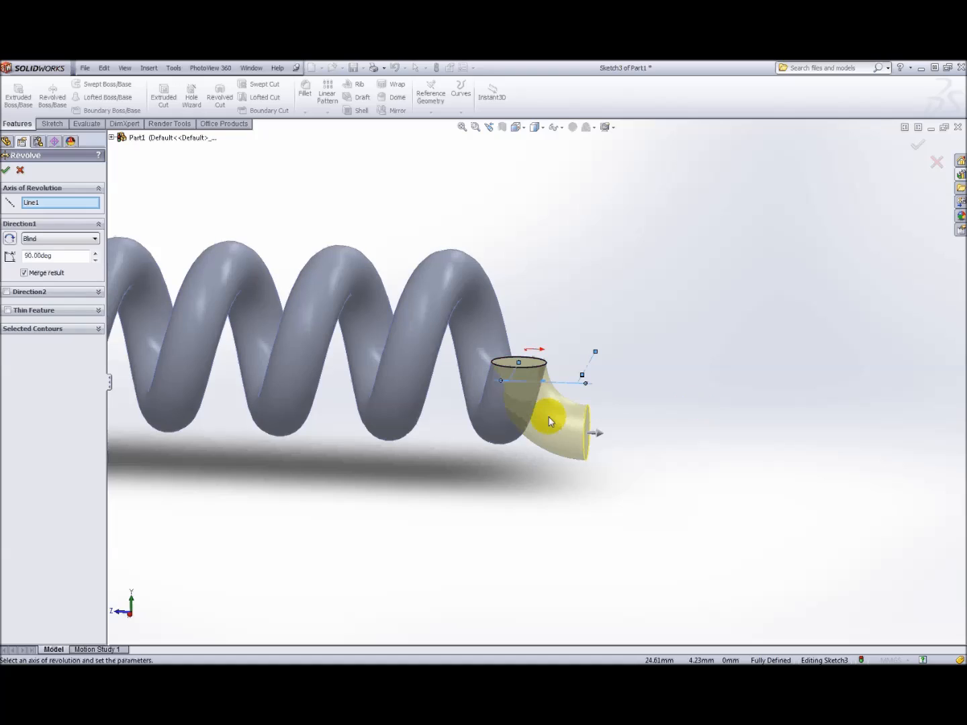
{"action": "left_click", "coordinate": [9, 238]}
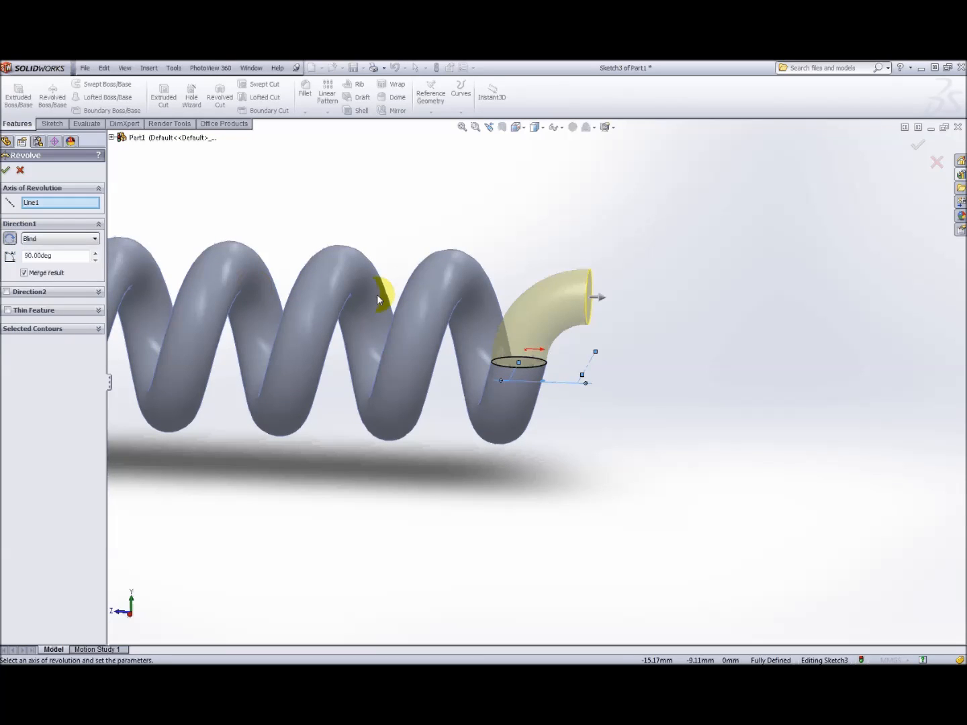
{"action": "left_click", "coordinate": [6, 171]}
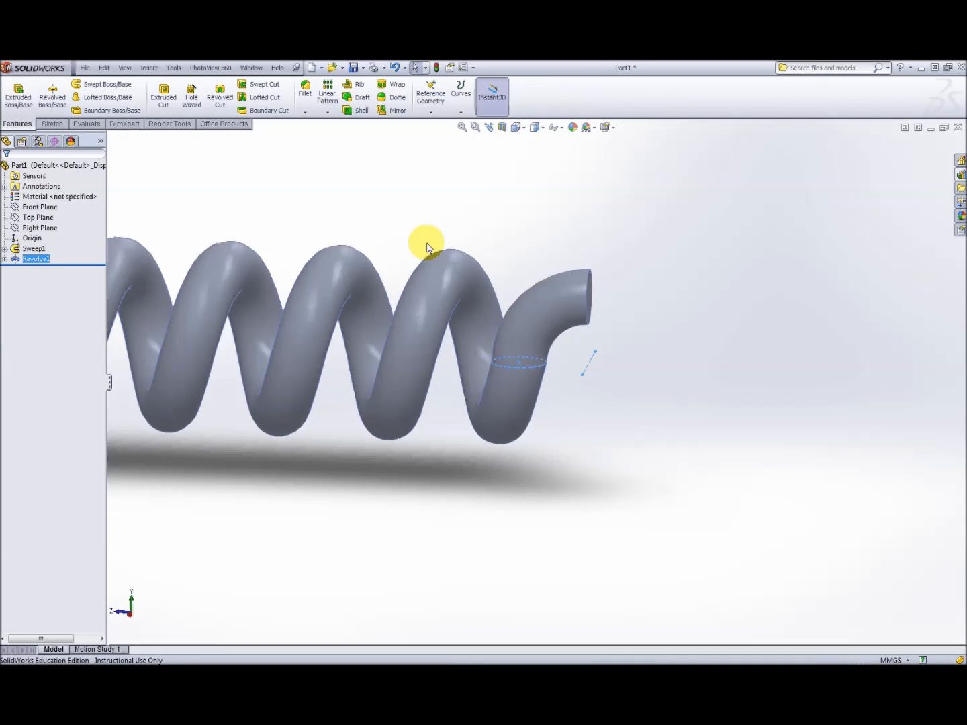
- Start a 3D sketch and begin a spline at the center of the bent wire's circular end face
{"action": "scroll", "coordinate": [608, 342], "scroll_direction": "up", "scroll_amount": 5}
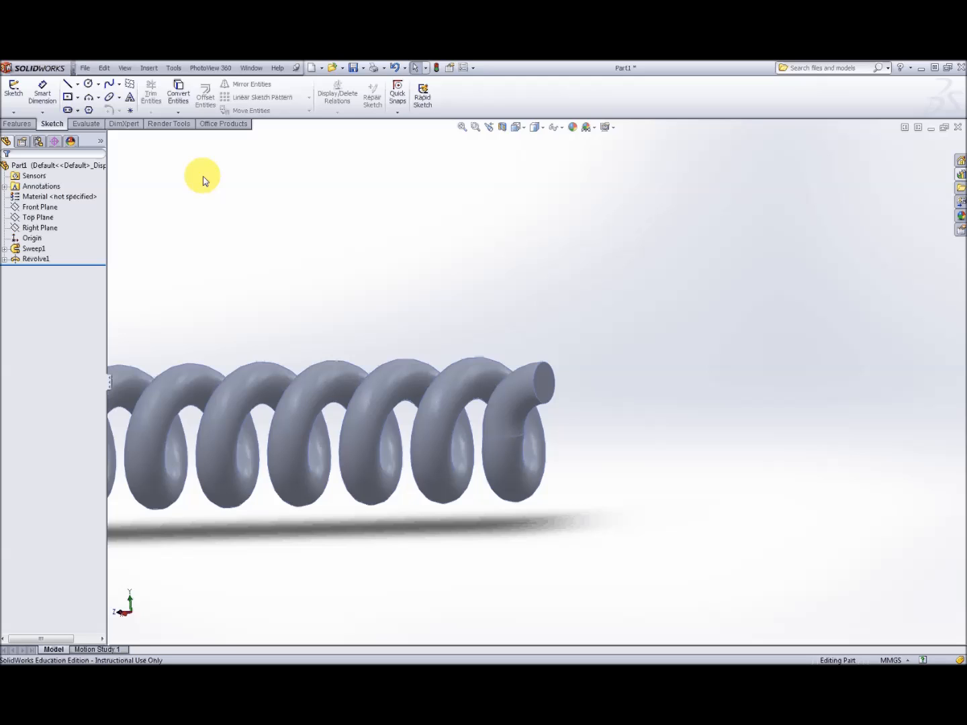
{"action": "left_click", "coordinate": [14, 113]}
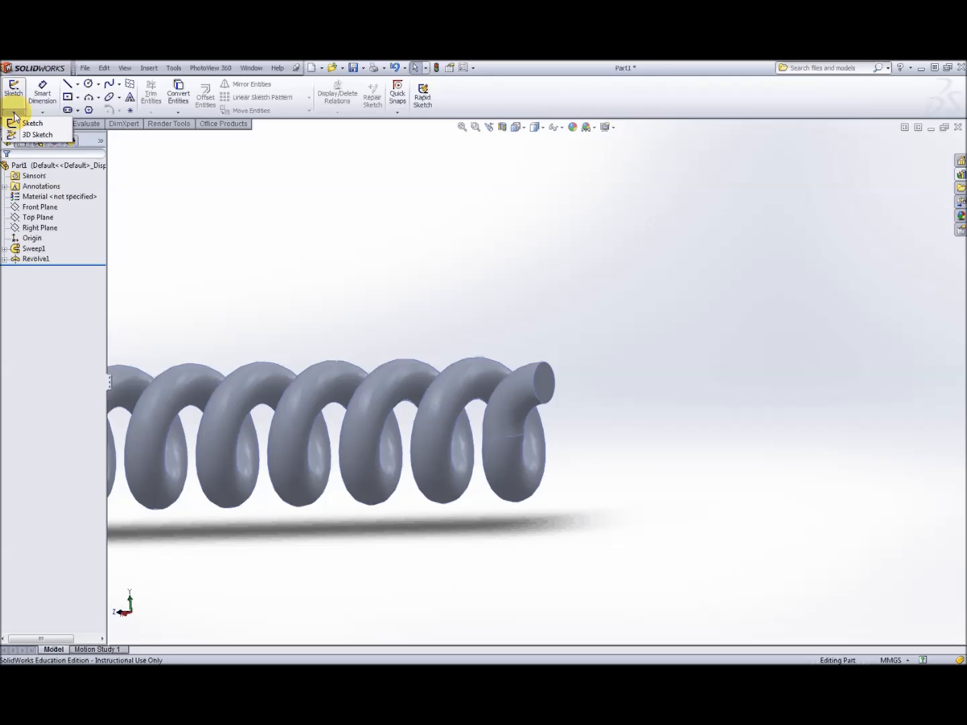
{"action": "left_click", "coordinate": [40, 136]}
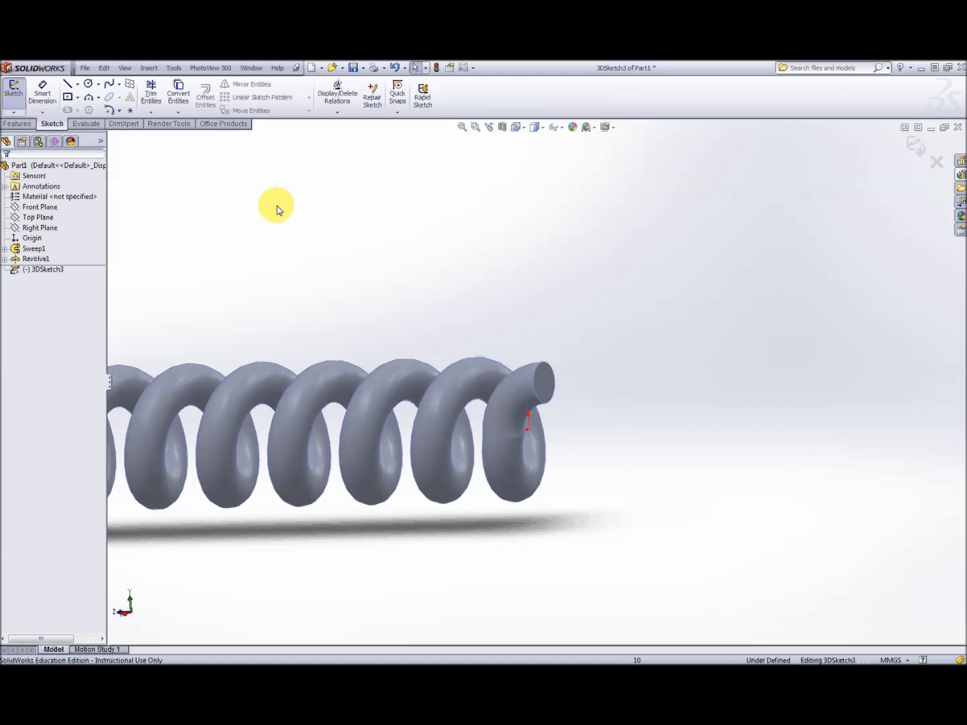
{"action": "left_click", "coordinate": [13, 112]}
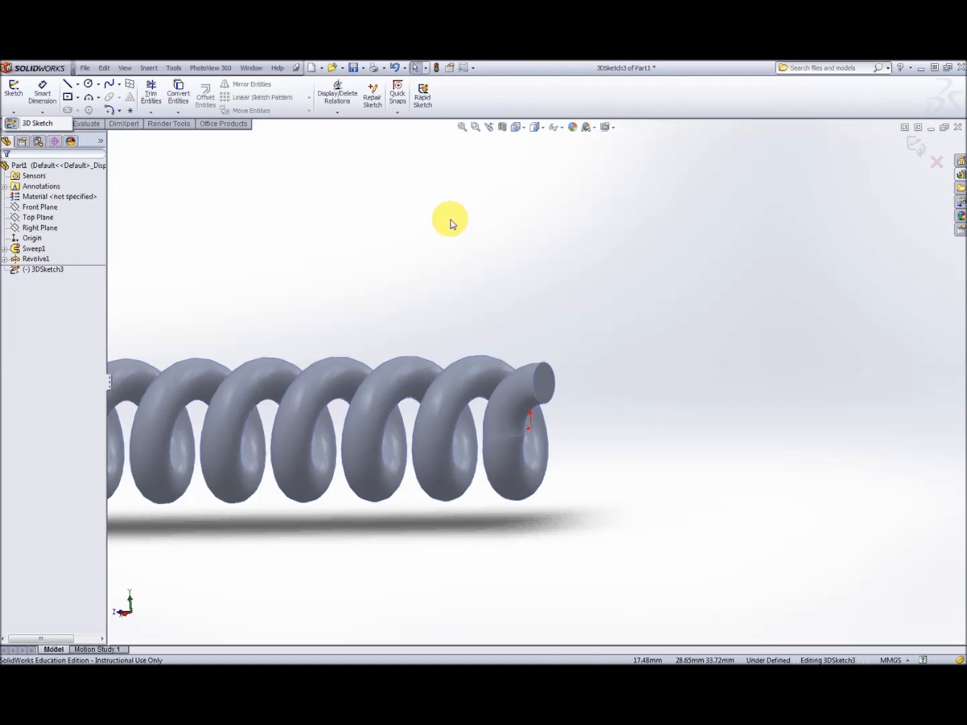
{"action": "left_click", "coordinate": [555, 374]}
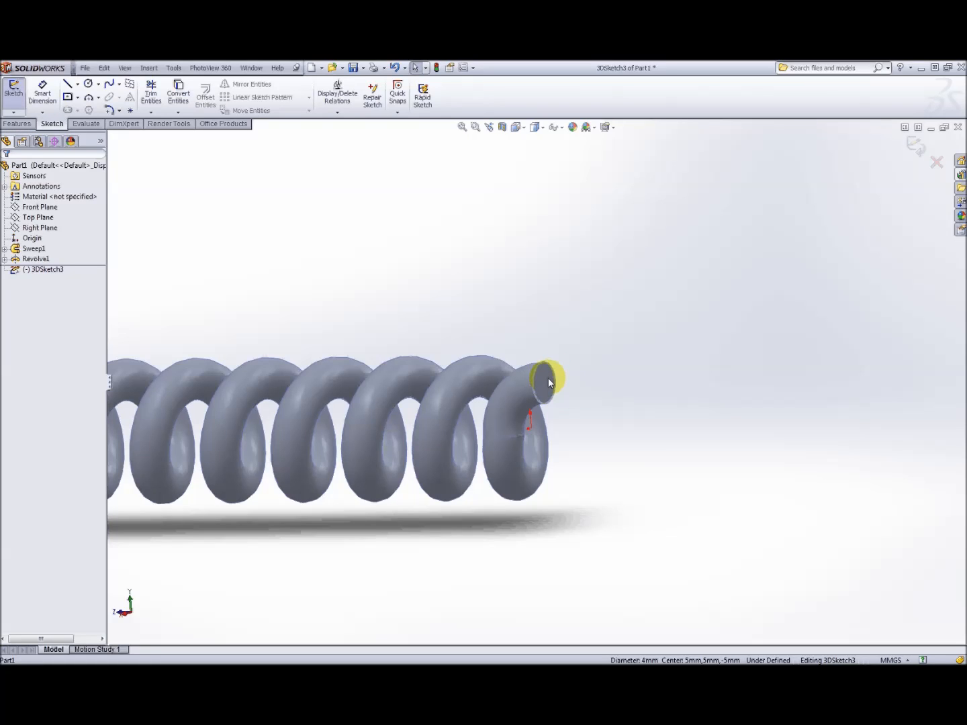
{"action": "scroll", "coordinate": [550, 382], "scroll_direction": "down", "scroll_amount": 2}
{"action": "left_click", "coordinate": [549, 383]}
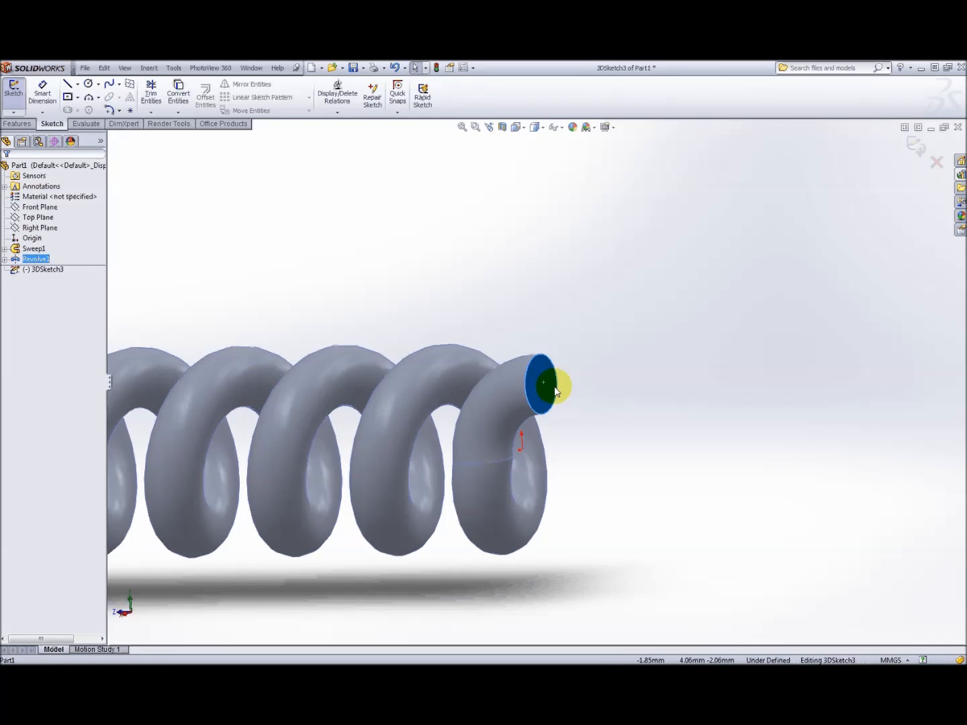
{"action": "left_click", "coordinate": [110, 88]}
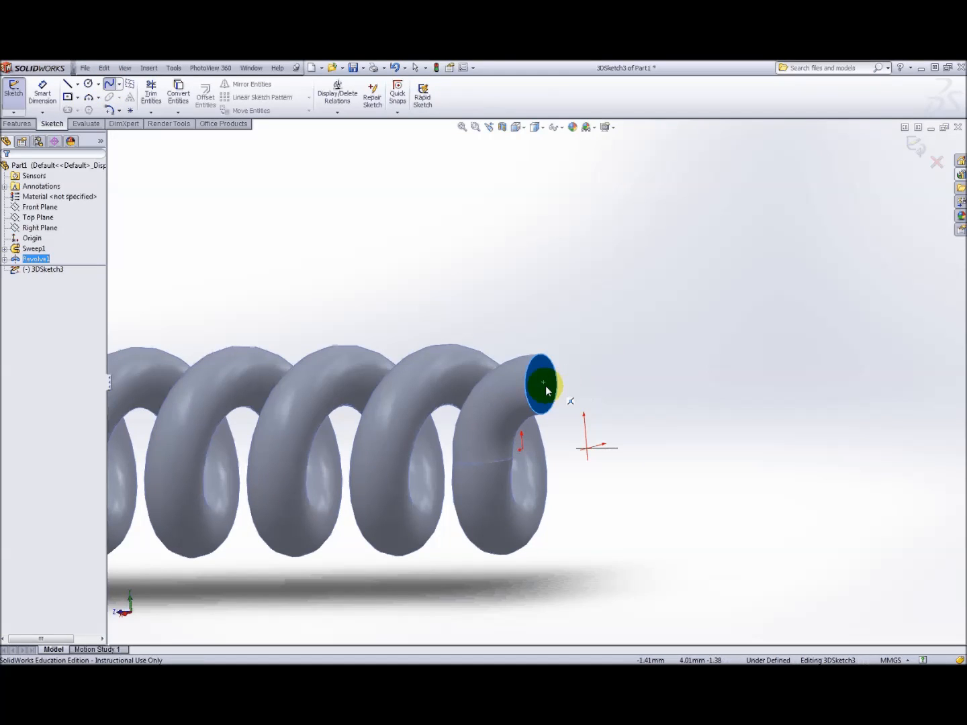
{"action": "middle_click_drag", "start_coordinate": [626, 377], "coordinate": [578, 372]}
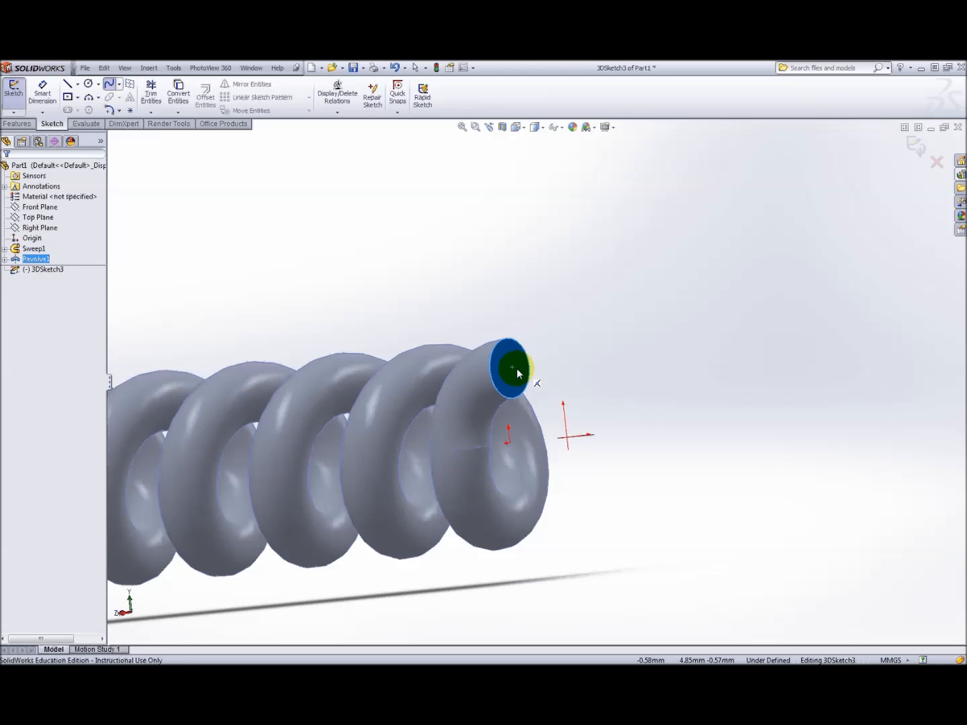
{"action": "scroll", "coordinate": [509, 372], "scroll_direction": "down", "scroll_amount": 2}
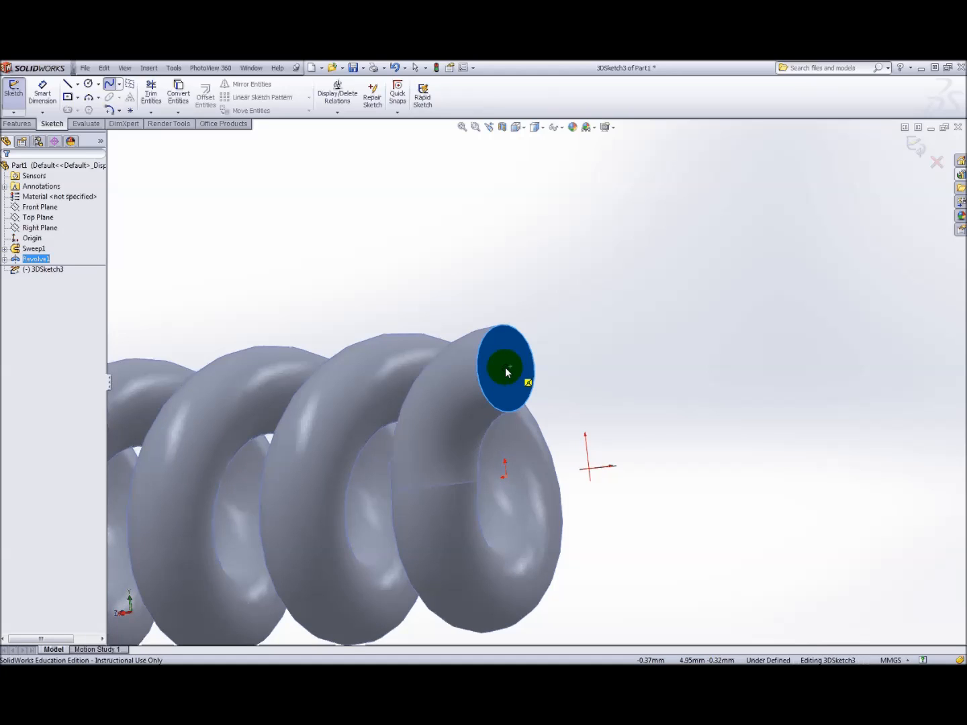
{"action": "left_click", "coordinate": [505, 372]}
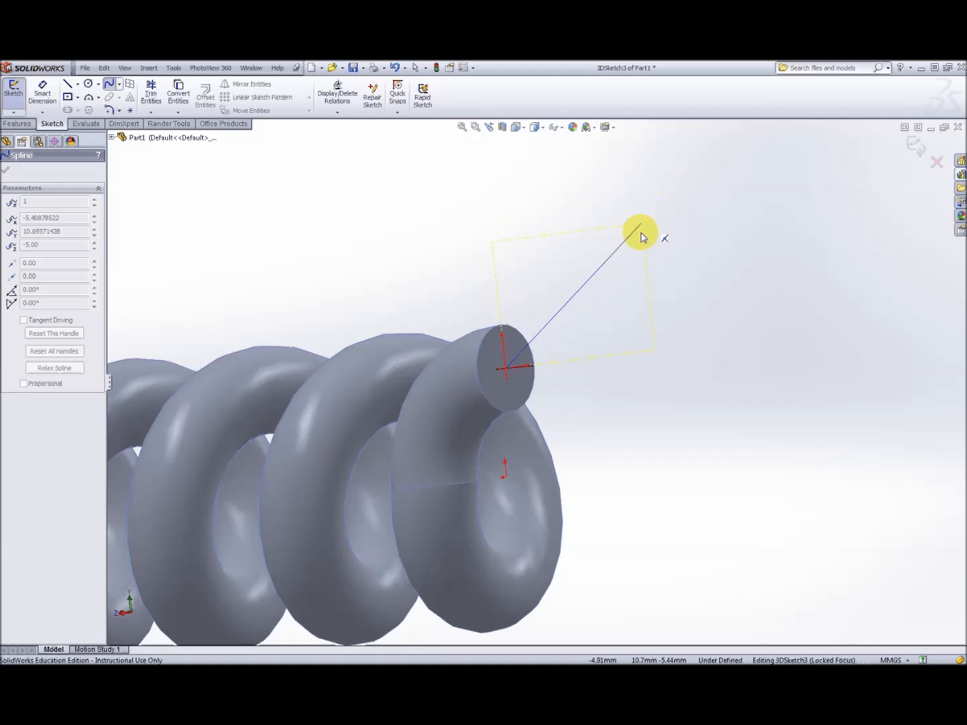
- Switch the 3D sketching plane to YZ and place the second spline point about 7.4 mm straight out from the end face along Z
{"action": "middle_click_drag", "start_coordinate": [652, 231], "coordinate": [638, 296]}
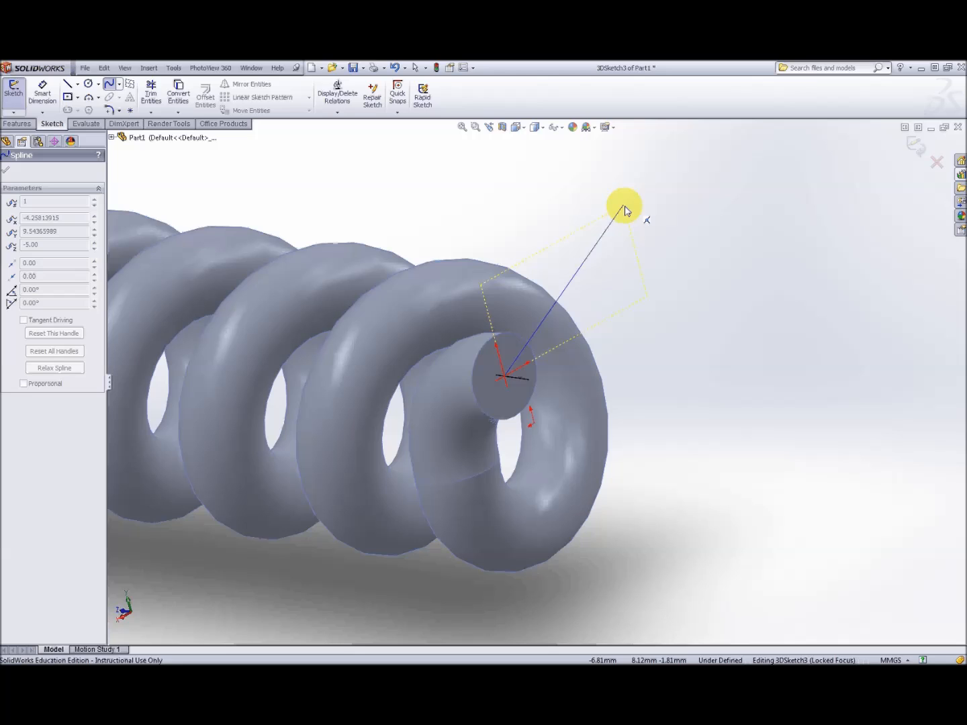
{"action": "middle_click_drag", "start_coordinate": [617, 250], "coordinate": [642, 236]}
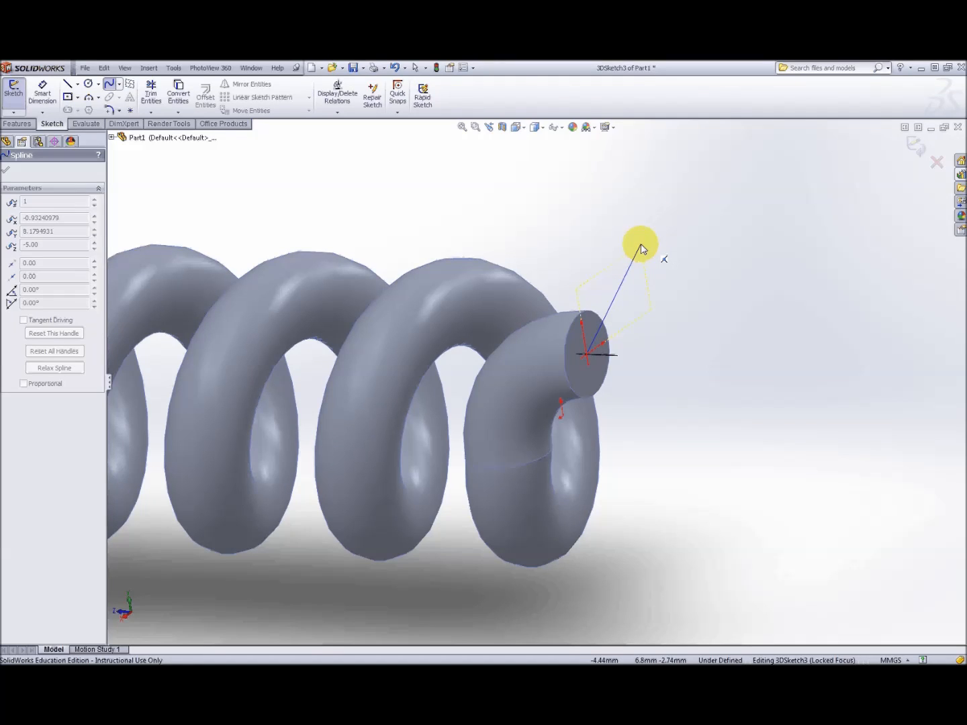
{"action": "key", "text": "Tab"}
{"action": "key", "text": "Tab"}
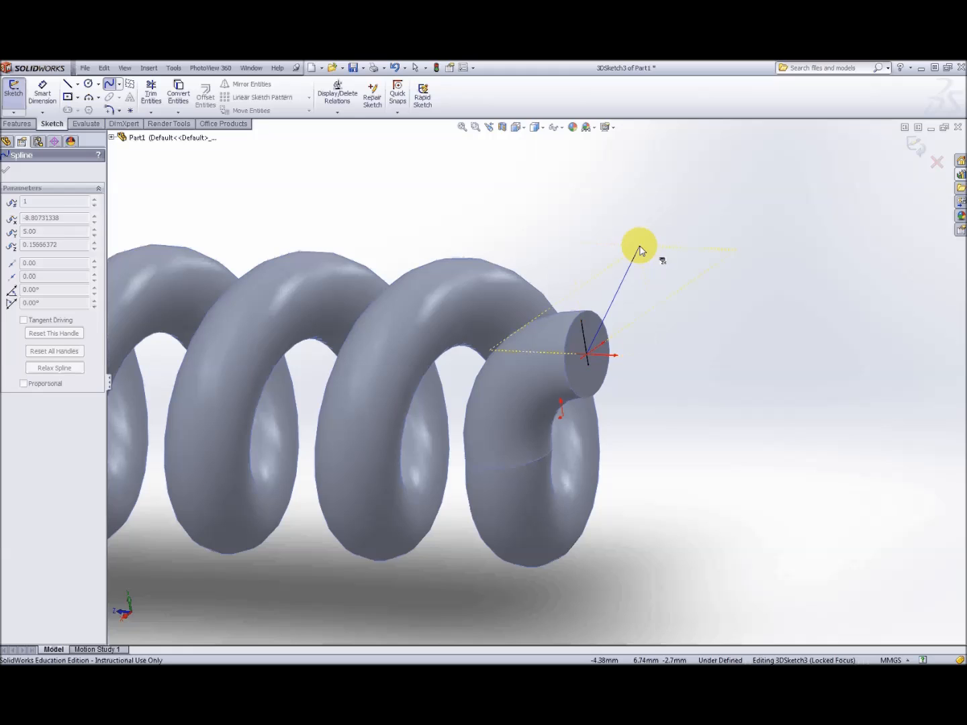
{"action": "key", "text": "Tab"}
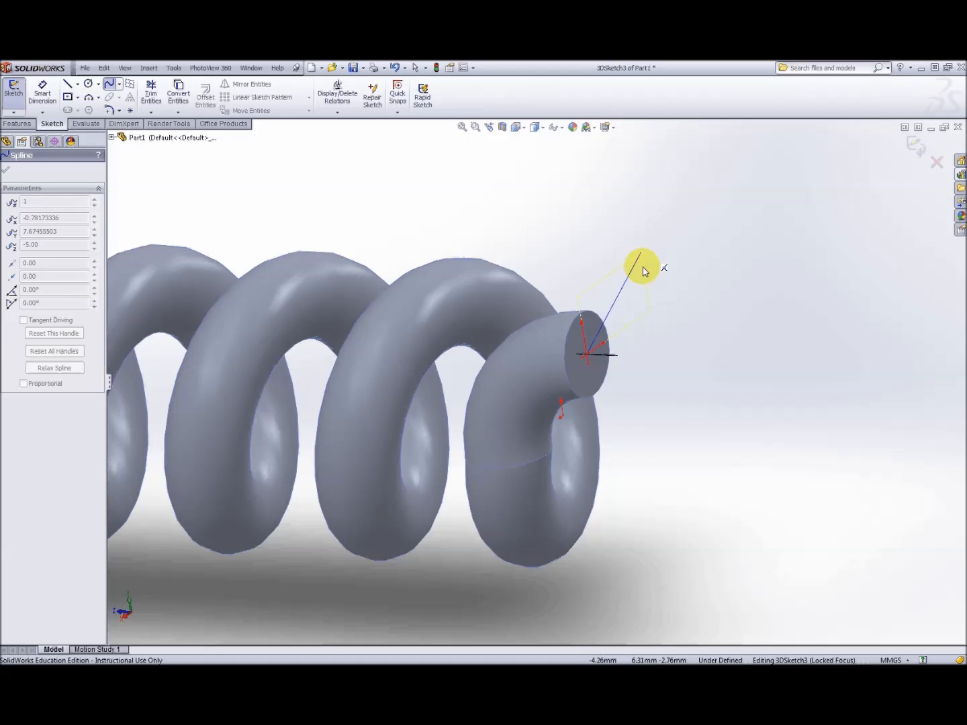
{"action": "mouse_move", "coordinate": [709, 280]}
{"action": "middle_mouse_down"}
{"action": "mouse_move", "coordinate": [702, 231]}
{"action": "mouse_move", "coordinate": [700, 269]}
{"action": "mouse_move", "coordinate": [693, 253]}
{"action": "mouse_move", "coordinate": [765, 318]}
{"action": "mouse_move", "coordinate": [759, 341]}
{"action": "middle_mouse_up"}
{"action": "key", "text": "Tab"}
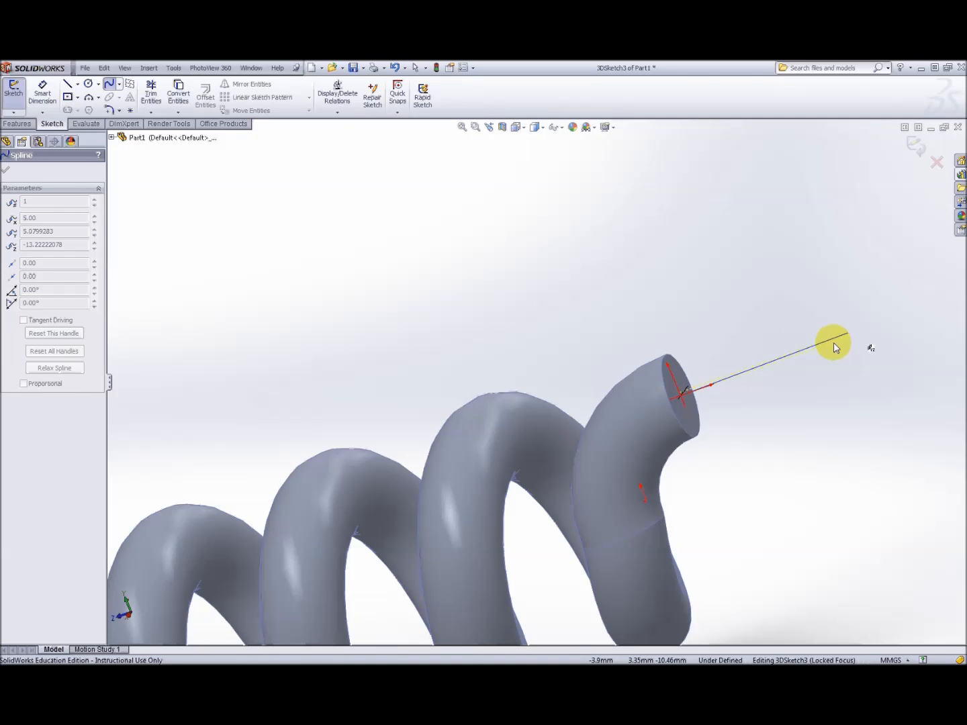
{"action": "middle_click_drag", "start_coordinate": [790, 323], "coordinate": [809, 318]}
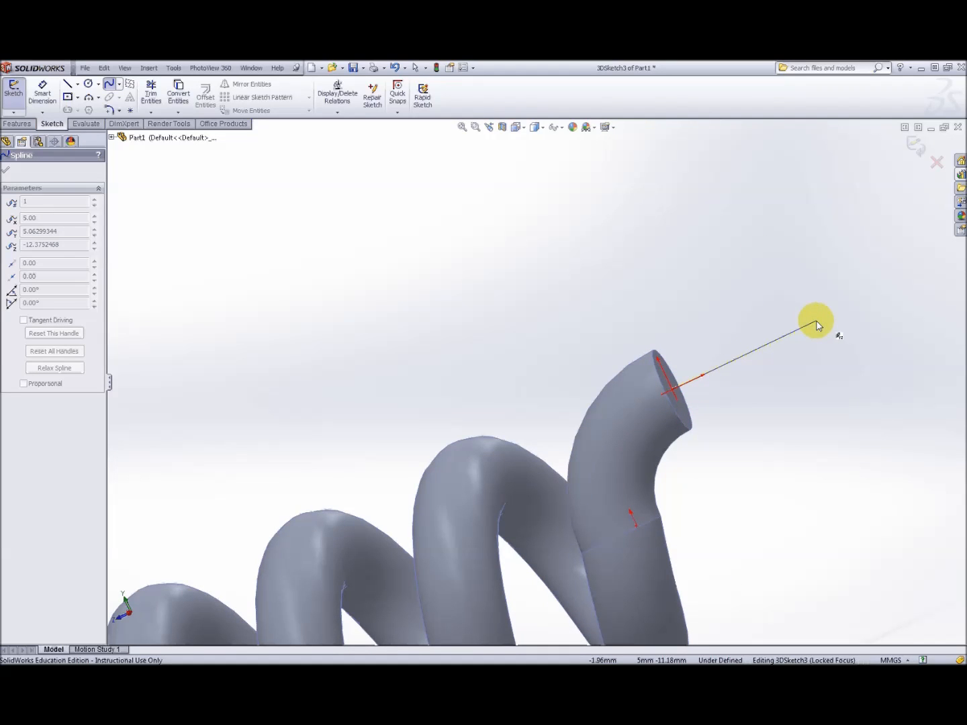
{"action": "left_click", "coordinate": [816, 323]}
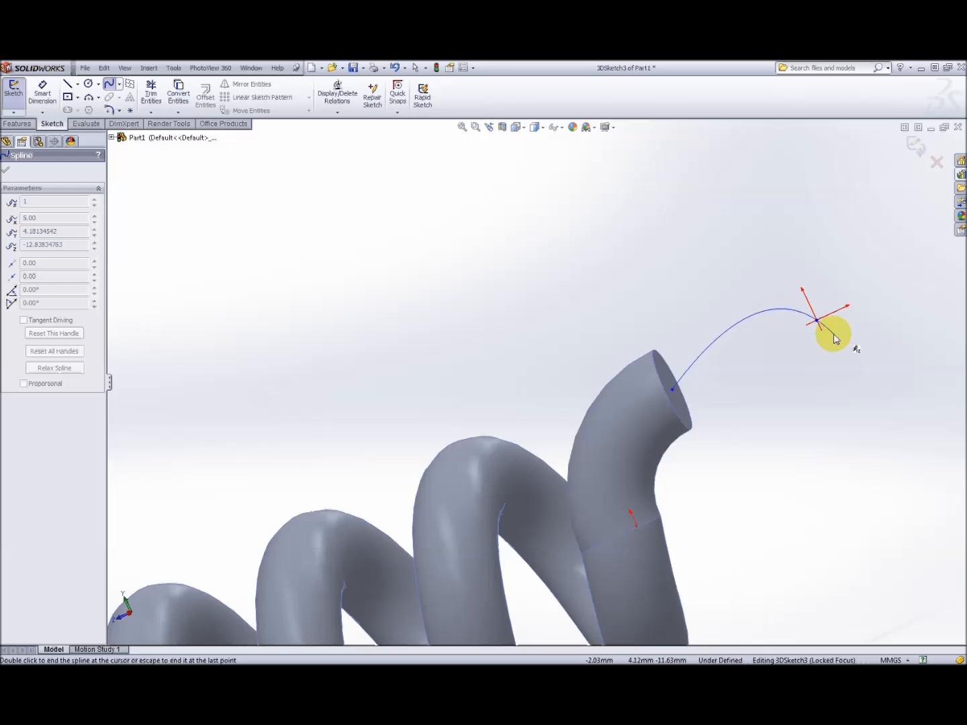
- Add two more spline points farther out from the coil, placing each from a different view angle, and end the spline
{"action": "middle_click_drag", "start_coordinate": [832, 326], "coordinate": [683, 256]}
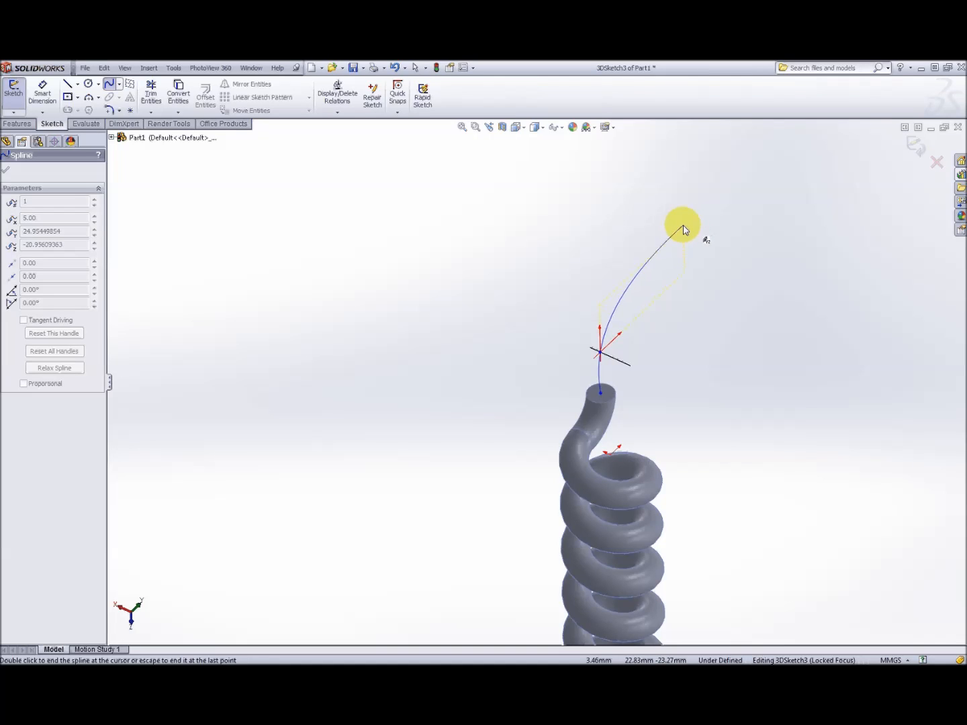
{"action": "mouse_move", "coordinate": [692, 231]}
{"action": "middle_mouse_down"}
{"action": "mouse_move", "coordinate": [674, 224]}
{"action": "mouse_move", "coordinate": [686, 227]}
{"action": "middle_mouse_up"}
{"action": "left_click", "coordinate": [669, 229]}
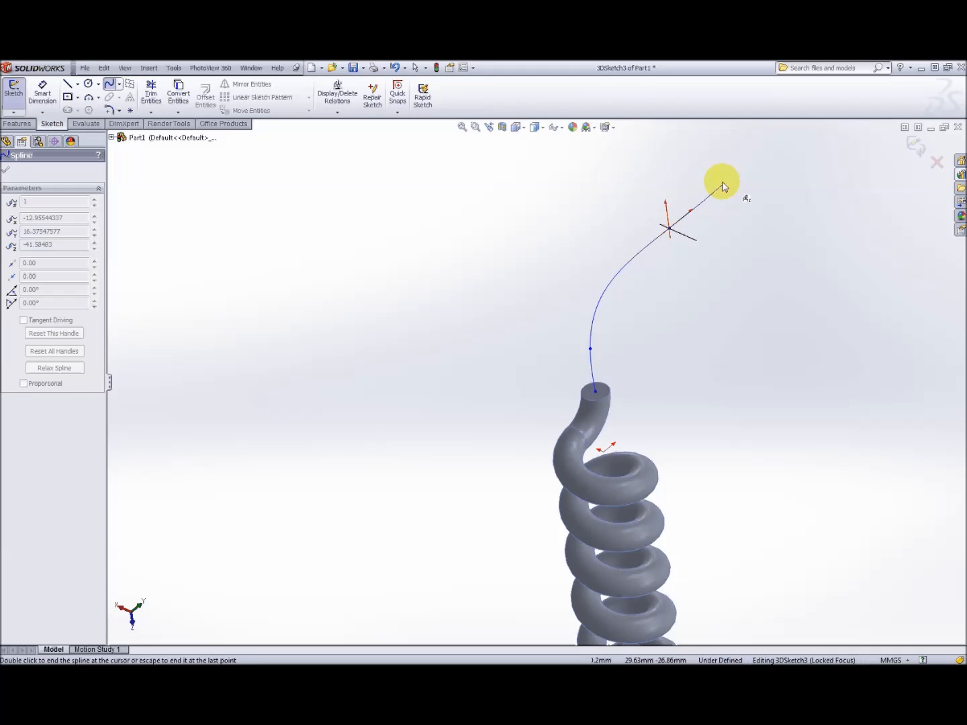
{"action": "middle_click_drag", "start_coordinate": [697, 170], "coordinate": [625, 181]}
{"action": "left_click", "coordinate": [603, 172]}
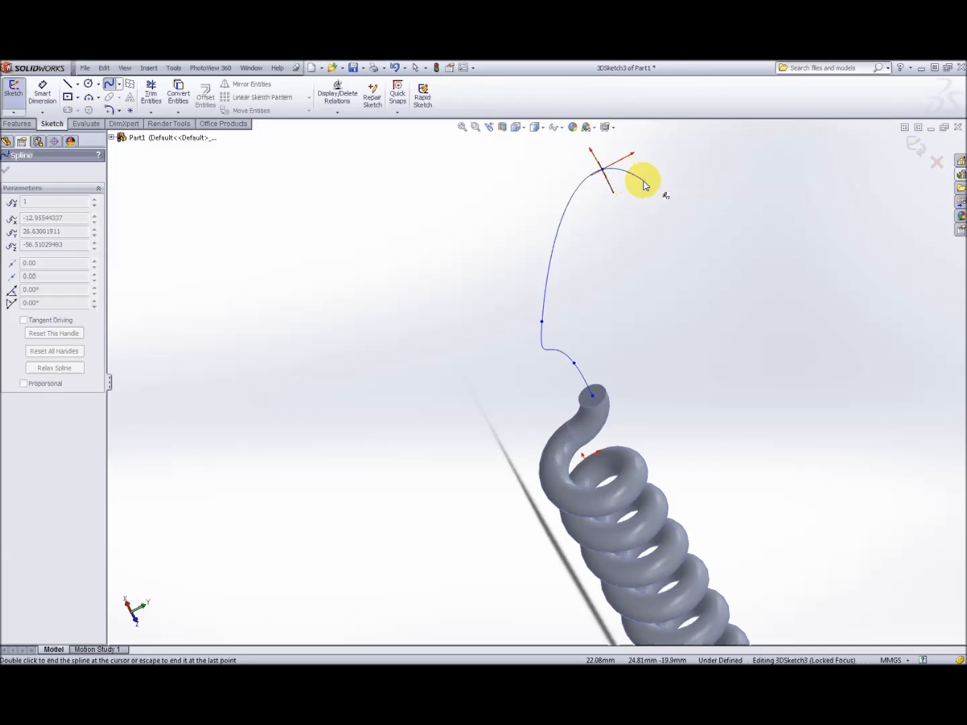
{"action": "key", "text": "Escape"}
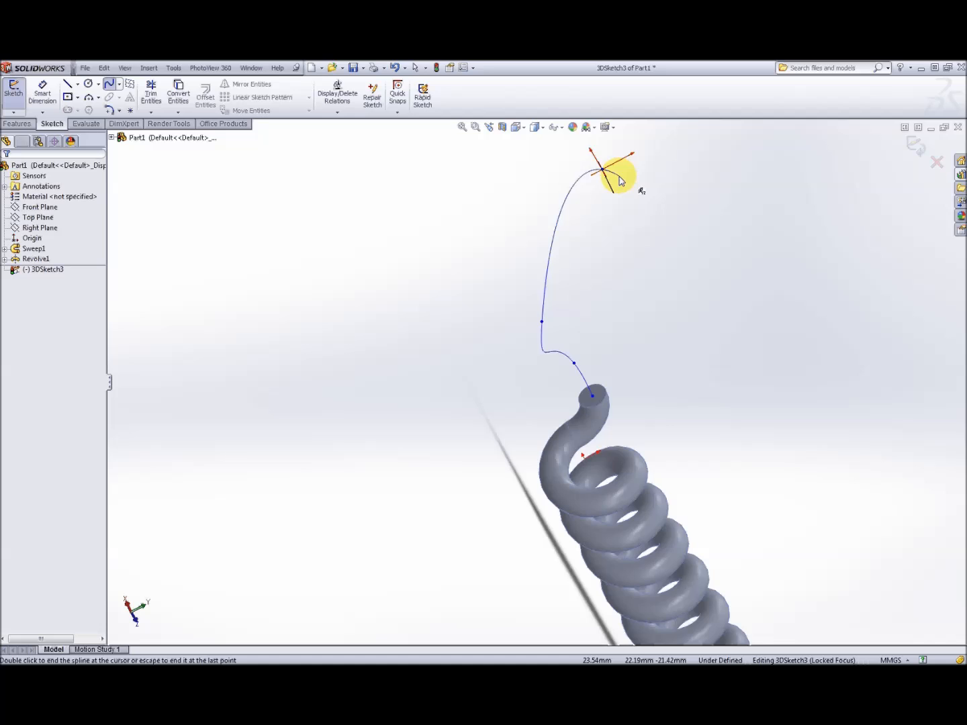
- Select the spline's start point on the end face and pull its tangent handle outward, roughly in line with the wire's end
{"action": "middle_click_drag", "start_coordinate": [660, 239], "coordinate": [554, 405]}
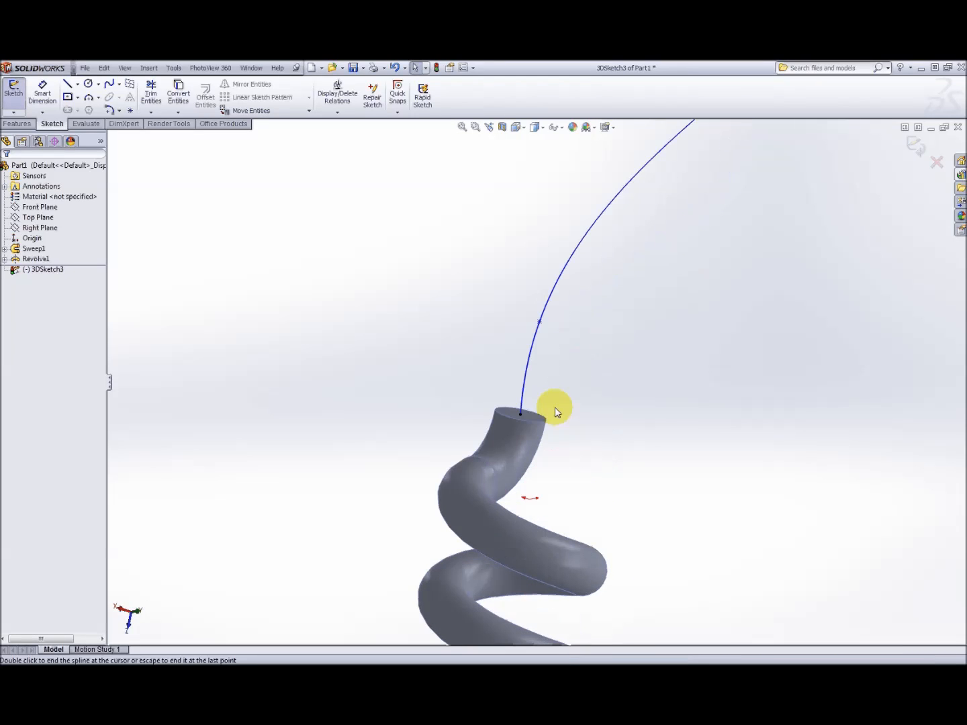
{"action": "double_click", "coordinate": [520, 414]}
{"action": "middle_click_drag", "start_coordinate": [577, 395], "coordinate": [559, 423]}
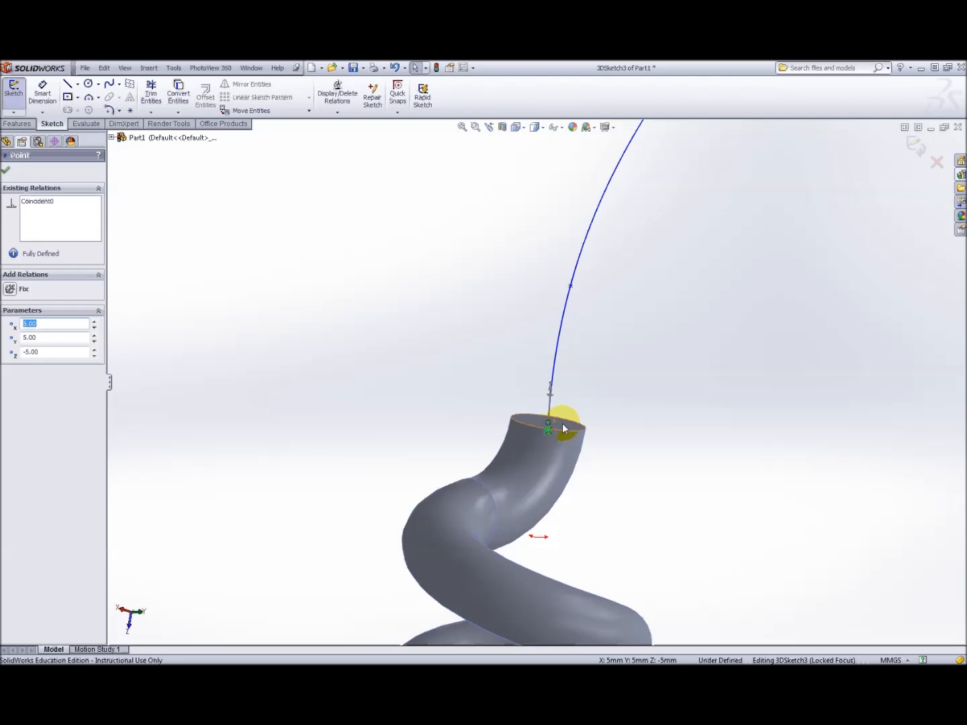
{"action": "left_click_drag", "start_coordinate": [551, 384], "coordinate": [557, 353]}
{"action": "middle_click_drag", "start_coordinate": [559, 353], "coordinate": [671, 386]}
{"action": "left_click", "coordinate": [582, 430]}
{"action": "left_click_drag", "start_coordinate": [586, 367], "coordinate": [616, 369]}
{"action": "middle_click_drag", "start_coordinate": [616, 370], "coordinate": [529, 355]}
{"action": "left_click", "coordinate": [934, 161]}
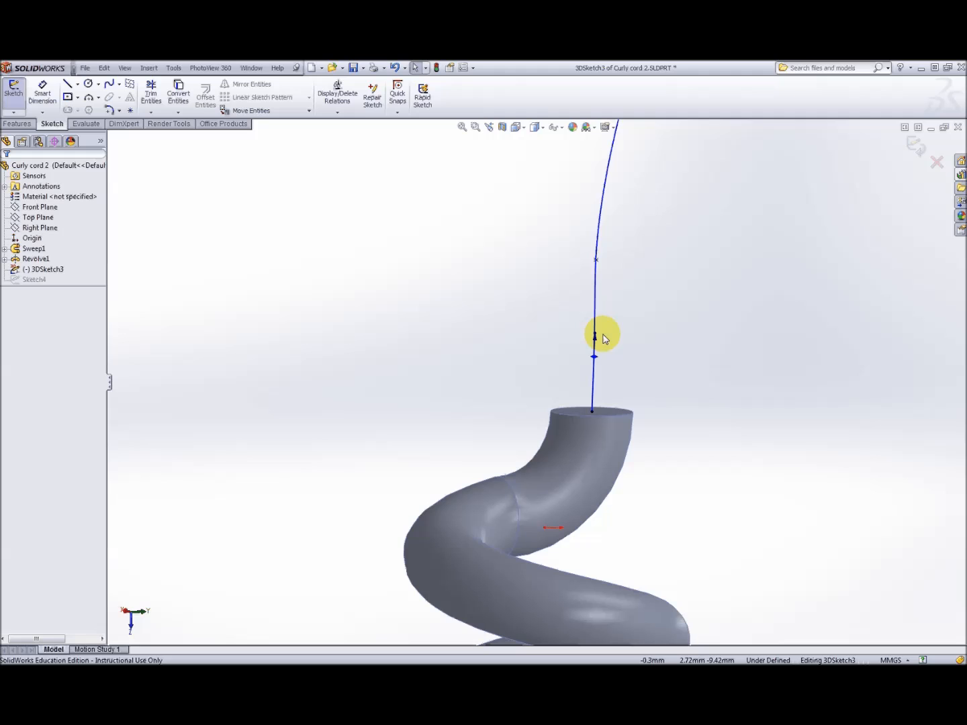
- Fine-tune the length and direction of the spline's start tangent handle so the curve leaves perpendicular to the end face
{"action": "mouse_move", "coordinate": [593, 334]}
{"action": "left_mouse_down"}
{"action": "mouse_move", "coordinate": [607, 334]}
{"action": "mouse_move", "coordinate": [577, 336]}
{"action": "mouse_move", "coordinate": [602, 335]}
{"action": "mouse_move", "coordinate": [591, 330]}
{"action": "mouse_move", "coordinate": [602, 323]}
{"action": "mouse_move", "coordinate": [591, 324]}
{"action": "left_mouse_up"}
{"action": "left_click_drag", "start_coordinate": [590, 324], "coordinate": [591, 323]}
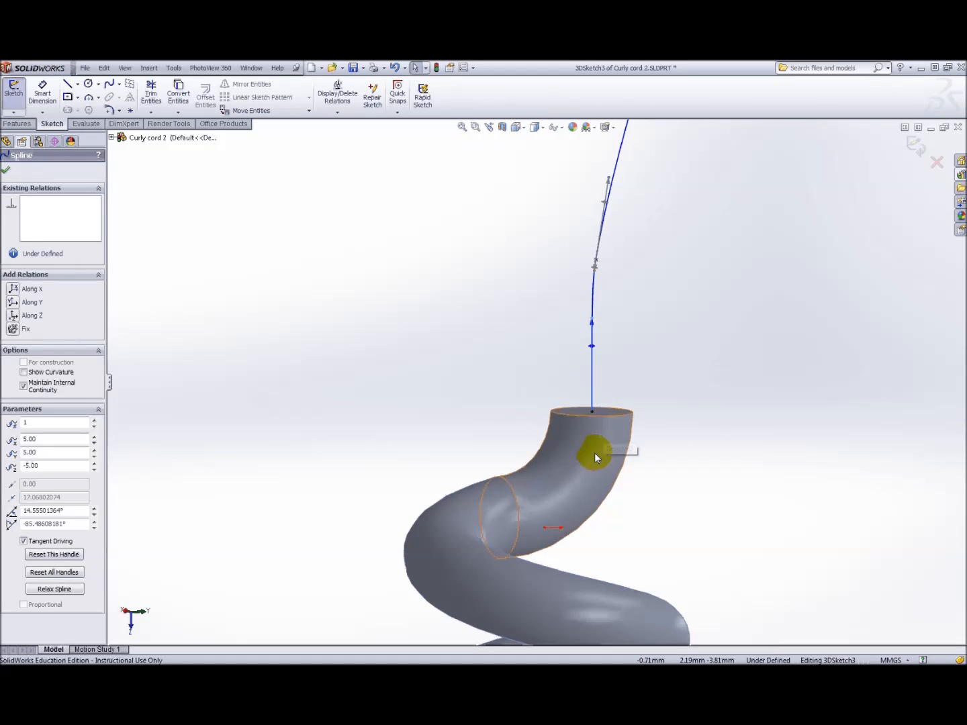
{"action": "left_click", "coordinate": [594, 450]}
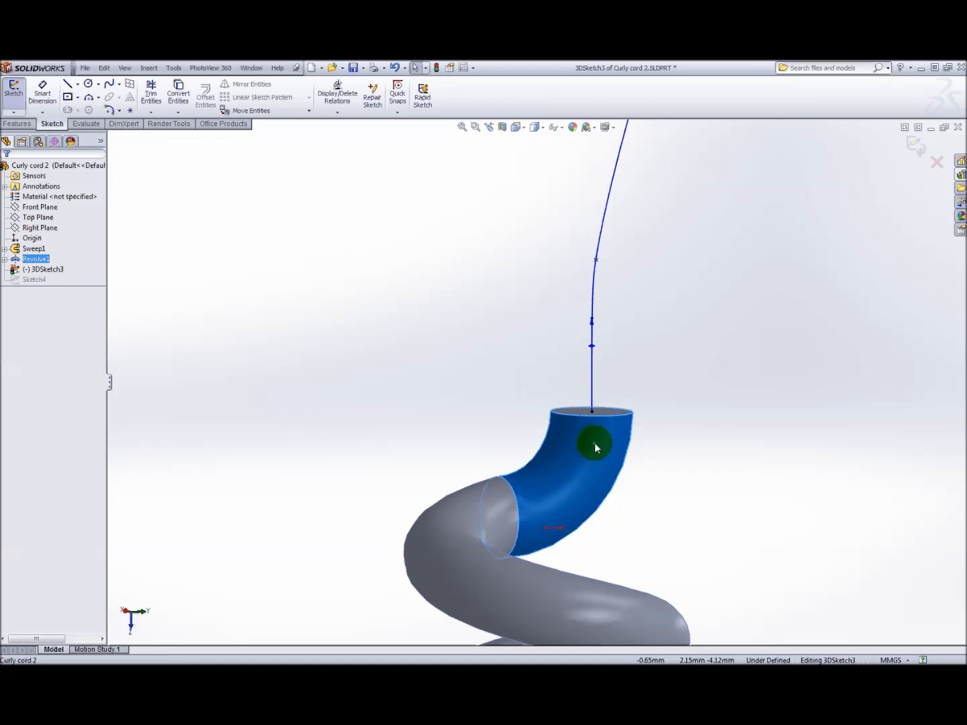
{"action": "left_click", "coordinate": [592, 322]}
{"action": "left_click_drag", "start_coordinate": [592, 321], "coordinate": [589, 321]}
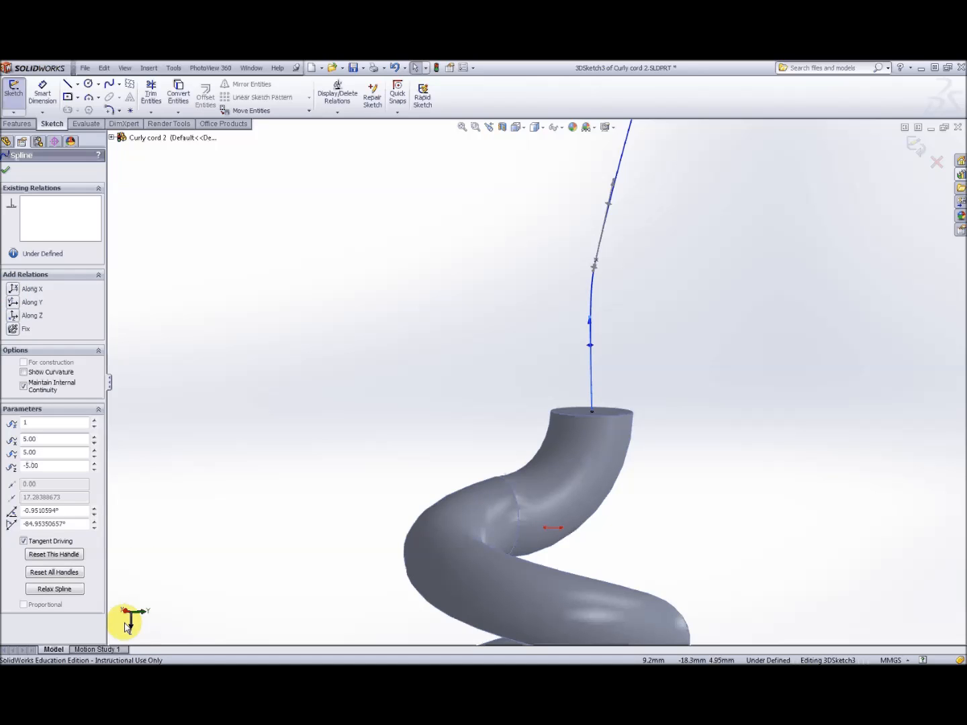
- Apply an Along Z relation to the spline's start tangent handle and exit the 3D sketch
{"action": "middle_click_drag", "start_coordinate": [210, 583], "coordinate": [190, 613]}
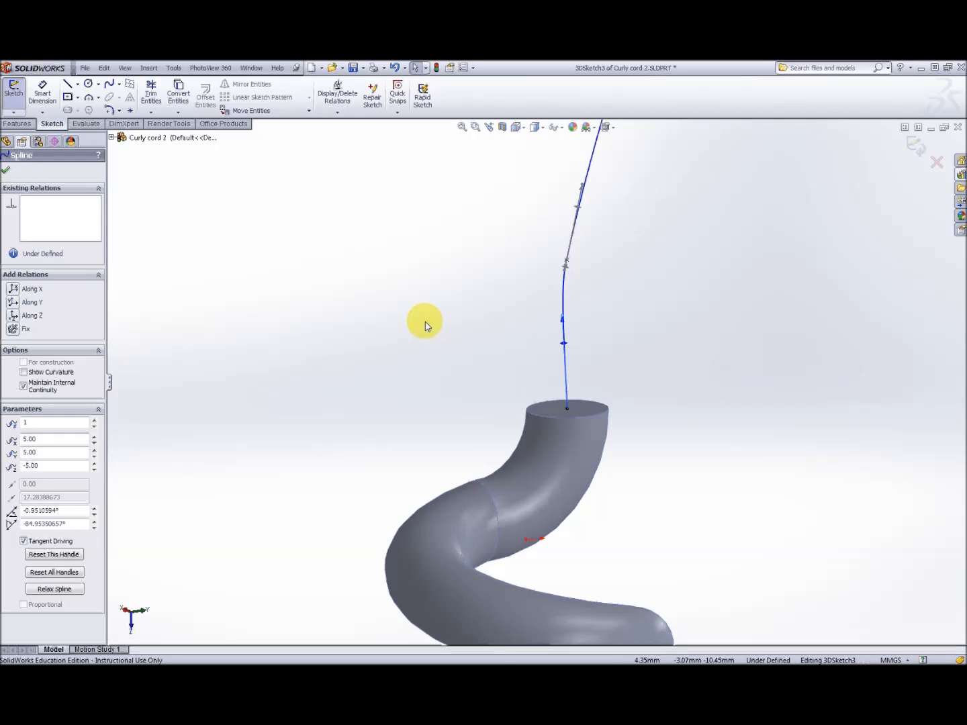
{"action": "left_click", "coordinate": [536, 299]}
{"action": "left_click", "coordinate": [561, 316]}
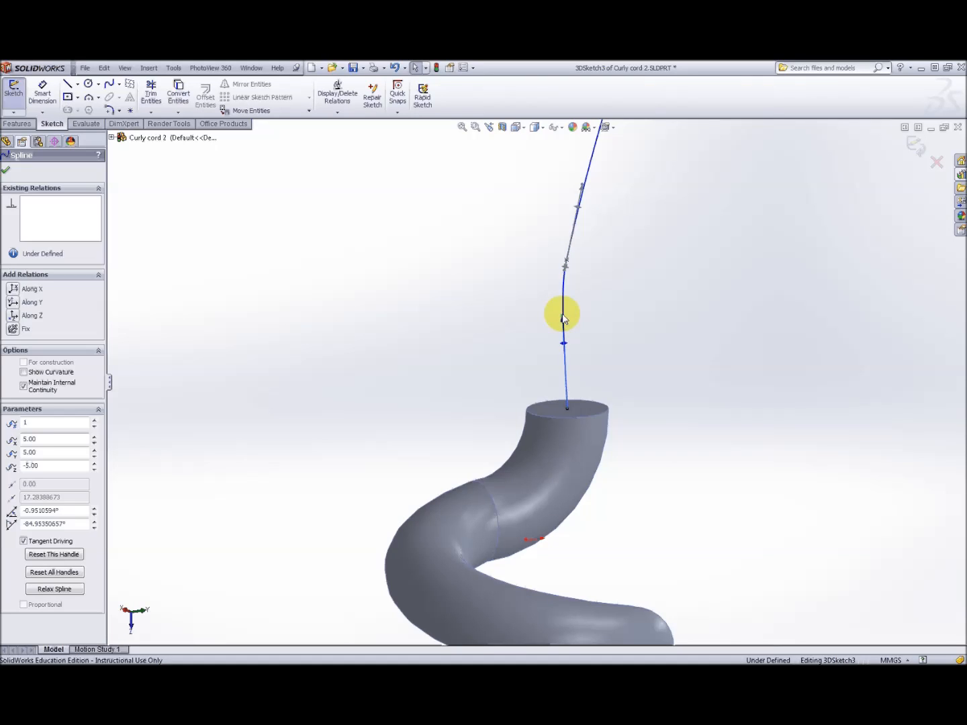
{"action": "left_click", "coordinate": [13, 315]}
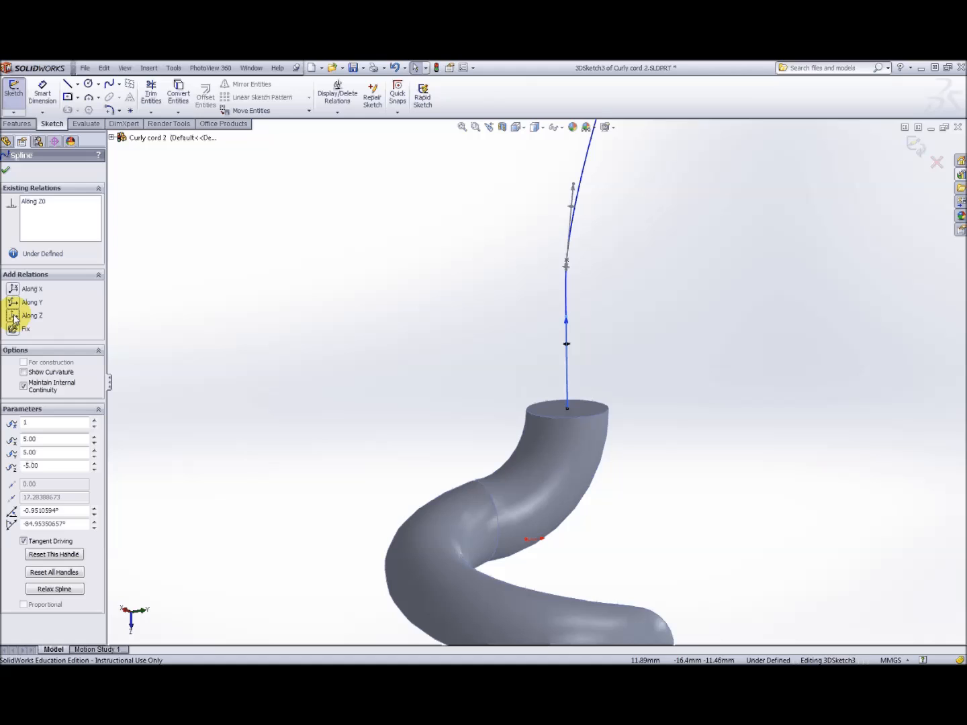
{"action": "middle_click_drag", "start_coordinate": [118, 209], "coordinate": [431, 280]}
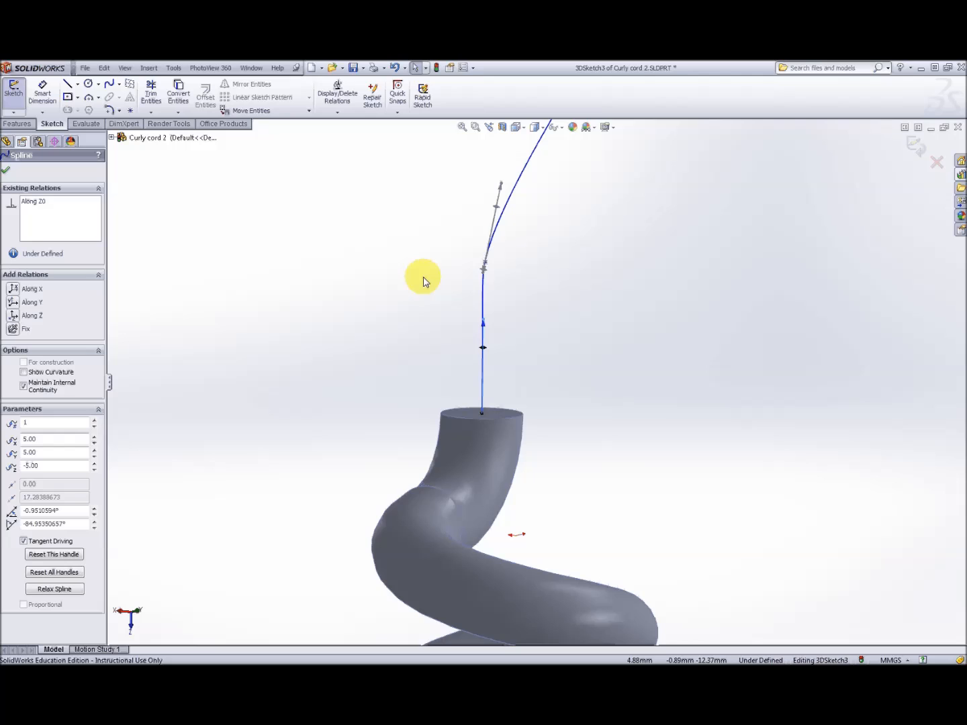
{"action": "left_click", "coordinate": [6, 170]}
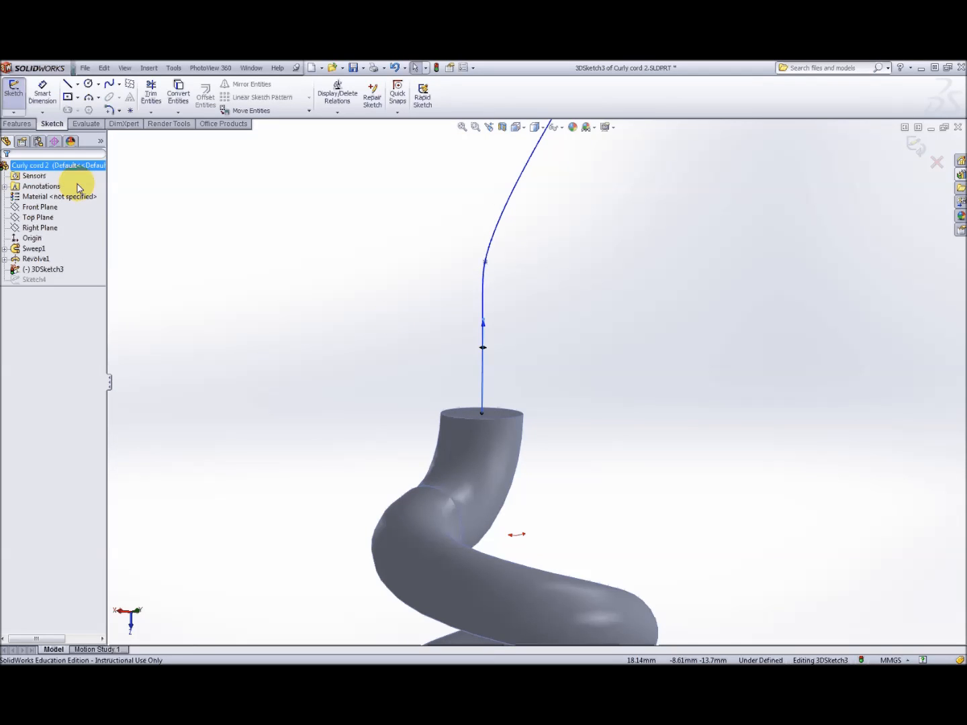
{"action": "left_click", "coordinate": [913, 147]}
- Sketch on the wire's end face, converting the face's outline into a circular profile, and exit the sketch
{"action": "middle_click_drag", "start_coordinate": [650, 307], "coordinate": [583, 397]}
{"action": "scroll", "coordinate": [577, 419], "scroll_direction": "down", "scroll_amount": 4}
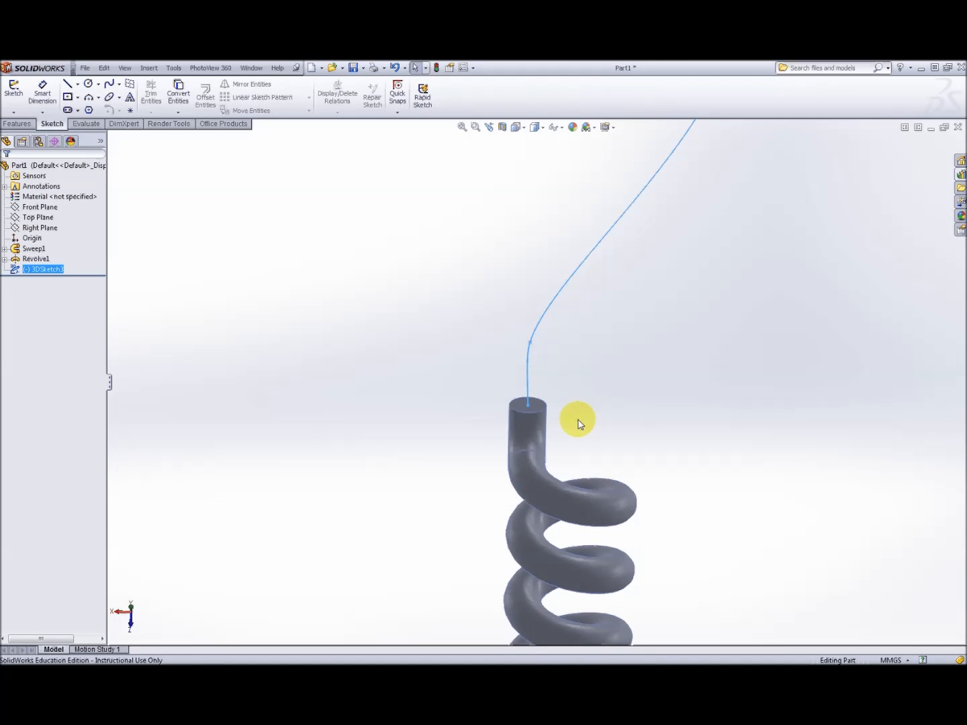
{"action": "left_click", "coordinate": [516, 395]}
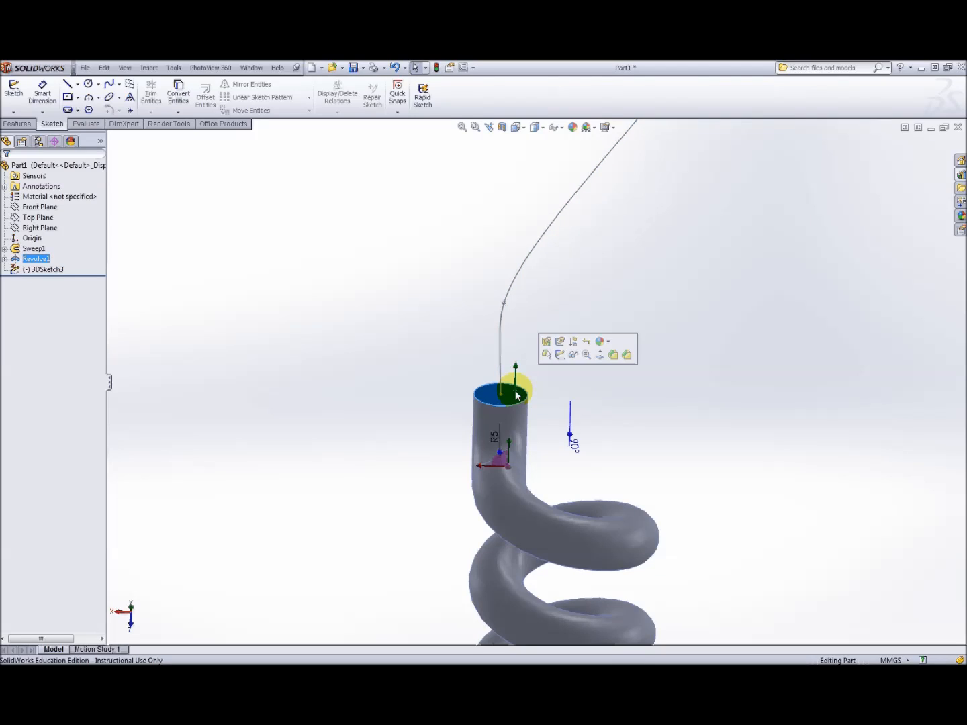
{"action": "left_click", "coordinate": [560, 358]}
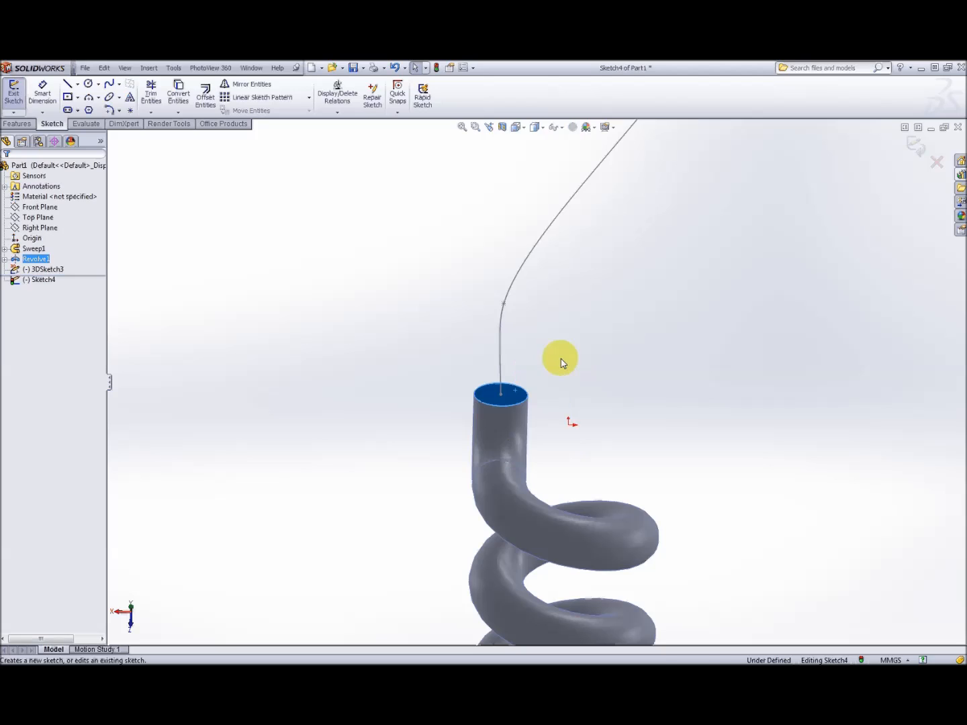
{"action": "left_click", "coordinate": [516, 392]}
{"action": "left_click", "coordinate": [179, 97]}
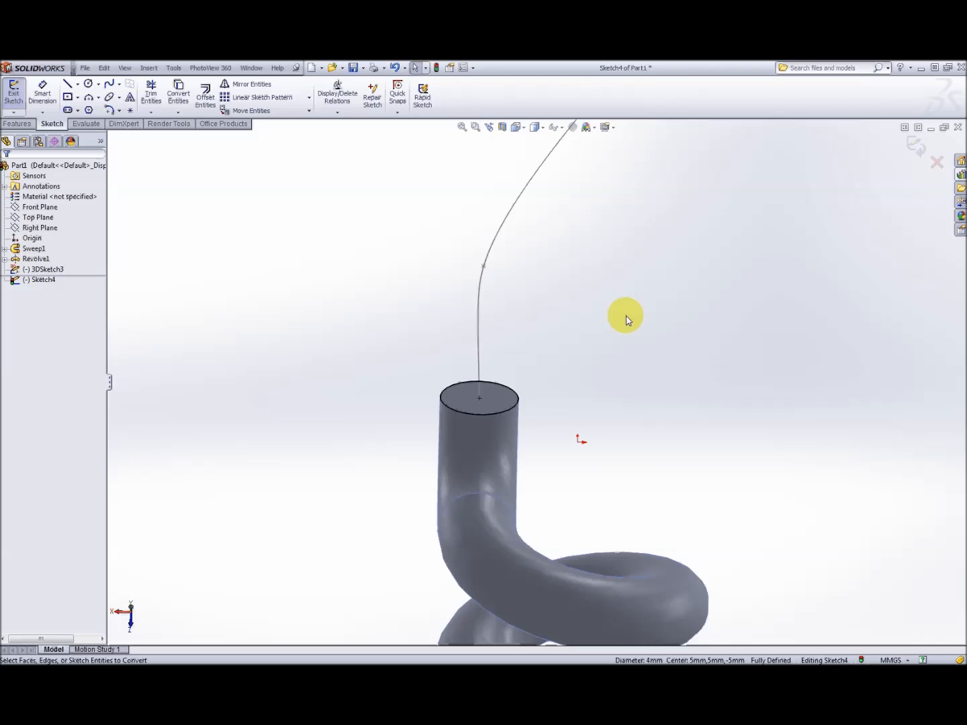
{"action": "scroll", "coordinate": [626, 319], "scroll_direction": "up", "scroll_amount": 3}
{"action": "left_click", "coordinate": [919, 143]}
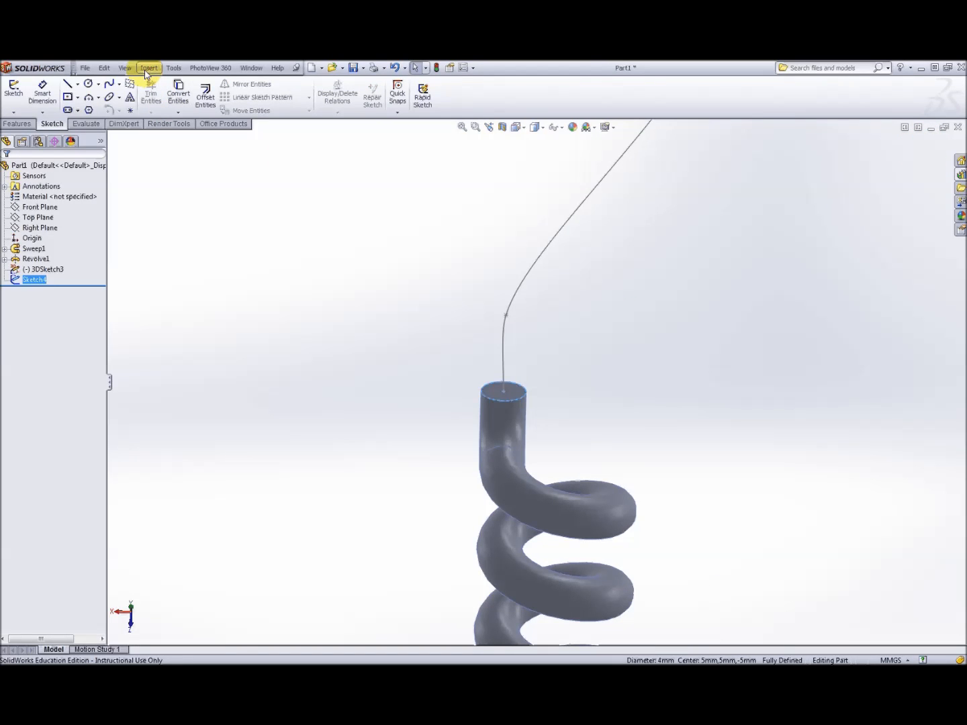
- Sweep the circular end-face profile along the 3D-sketched spline to extend the cord from the coil's end
{"action": "left_click", "coordinate": [17, 124]}
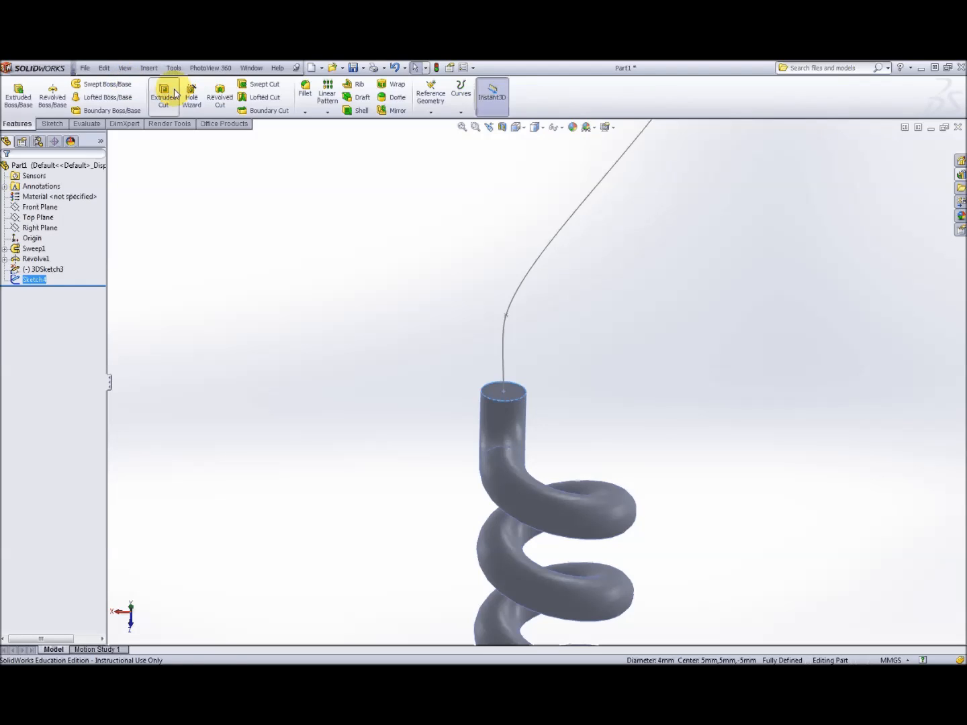
{"action": "left_click", "coordinate": [94, 84]}
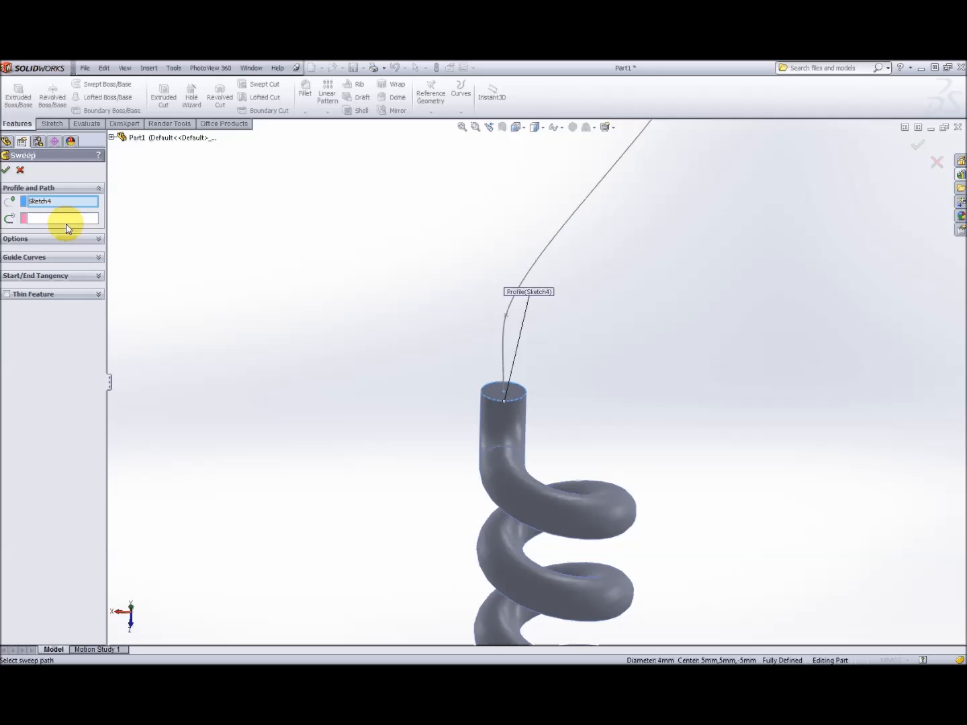
{"action": "left_click", "coordinate": [66, 218]}
{"action": "left_click", "coordinate": [548, 246]}
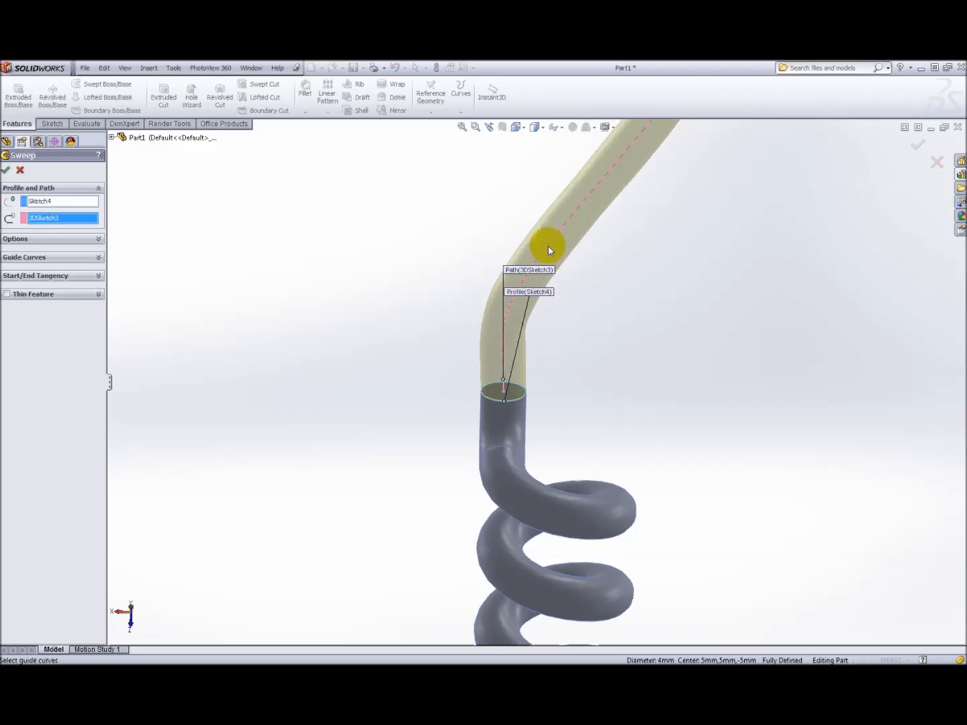
{"action": "scroll", "coordinate": [583, 265], "scroll_direction": "up", "scroll_amount": 6}
{"action": "left_click", "coordinate": [921, 148]}
{"action": "middle_click_drag", "start_coordinate": [647, 313], "coordinate": [613, 181]}
{"action": "scroll", "coordinate": [614, 181], "scroll_direction": "up", "scroll_amount": 4}
{"action": "middle_click_drag", "start_coordinate": [575, 336], "coordinate": [495, 588]}
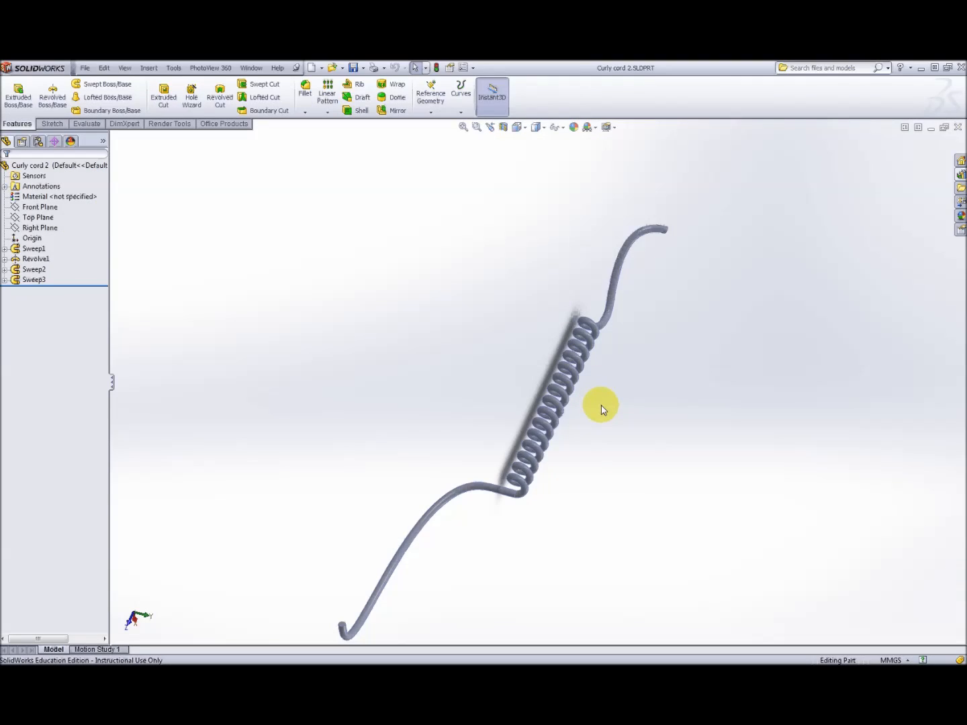
- Start a Flex feature on the whole cord body, using the Bending type
{"action": "middle_click_drag", "start_coordinate": [631, 512], "coordinate": [534, 293]}
{"action": "scroll", "coordinate": [570, 446], "scroll_direction": "down", "scroll_amount": 1}
{"action": "scroll", "coordinate": [551, 313], "scroll_direction": "down", "scroll_amount": 1}
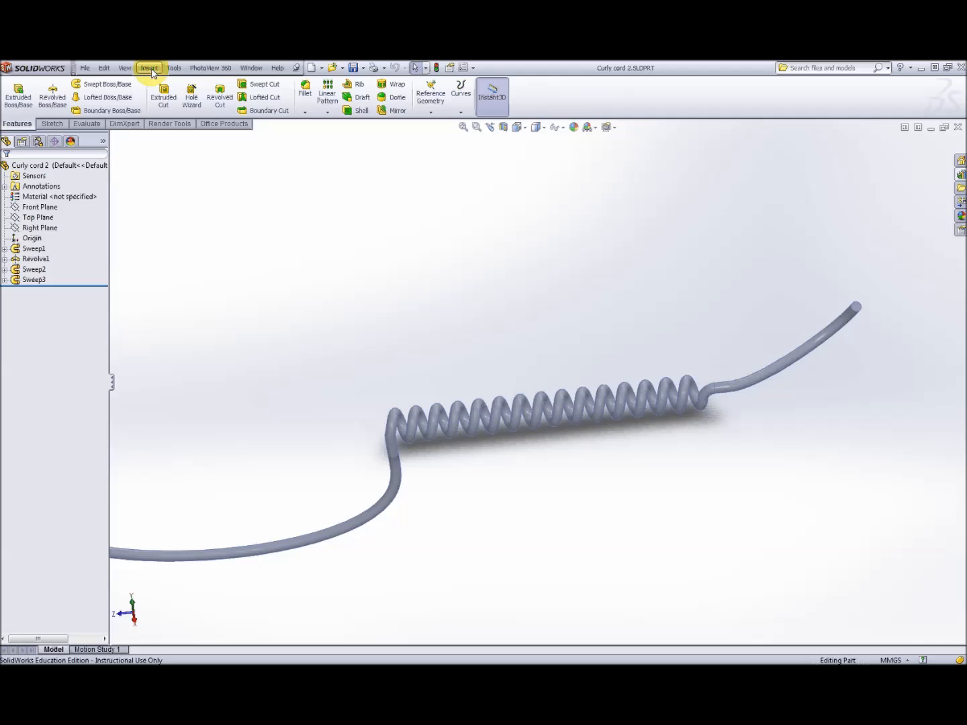
{"action": "left_click", "coordinate": [149, 68]}
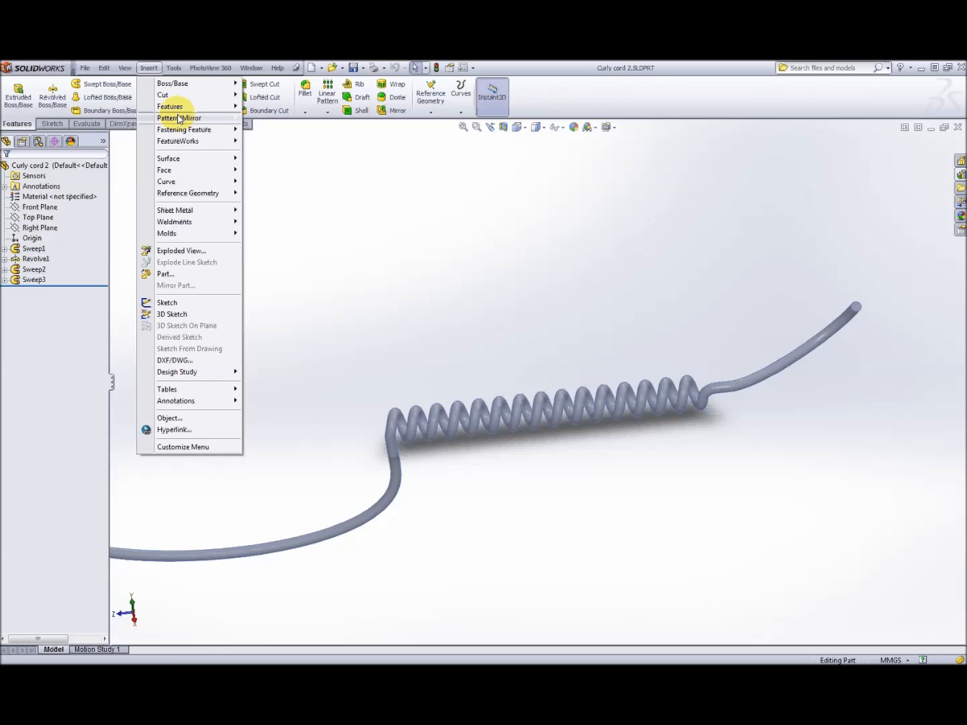
{"action": "mouse_move", "coordinate": [195, 106]}
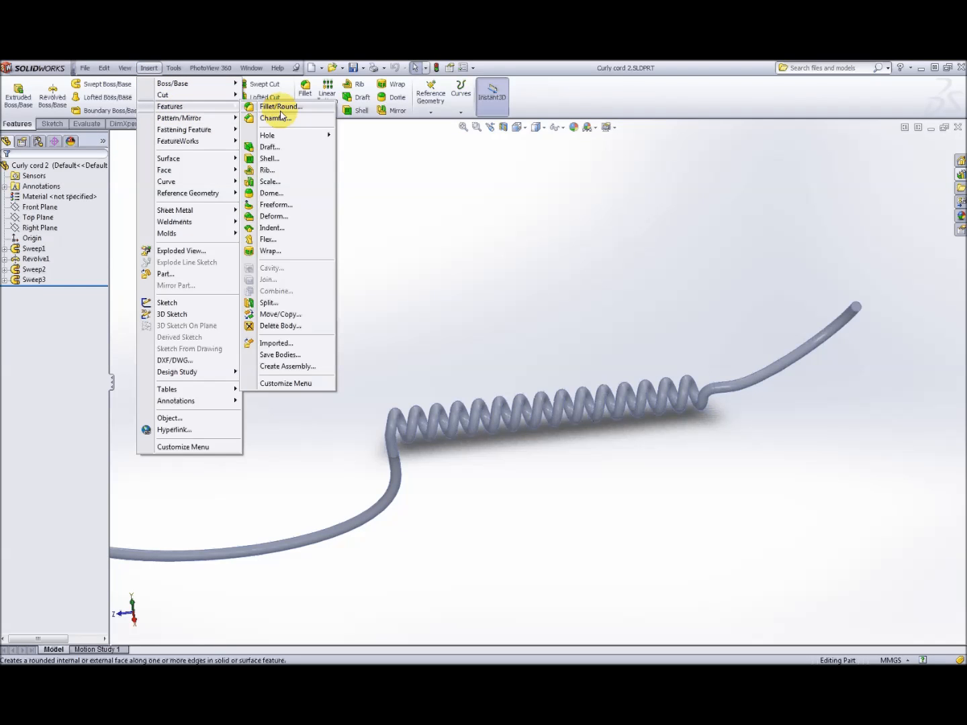
{"action": "left_click", "coordinate": [269, 240]}
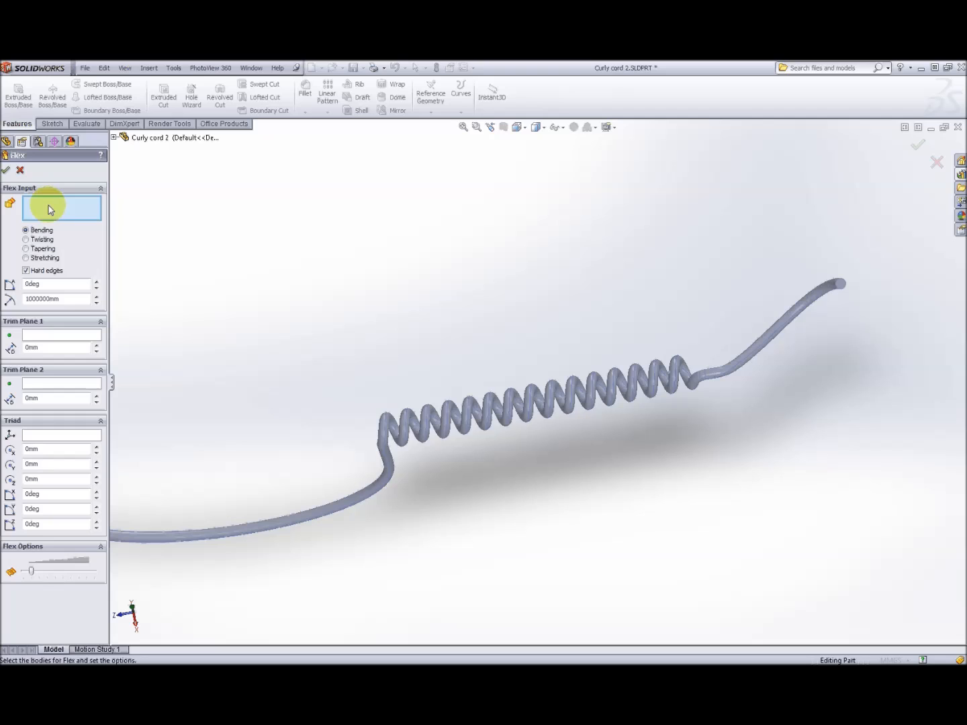
{"action": "left_click", "coordinate": [531, 407]}
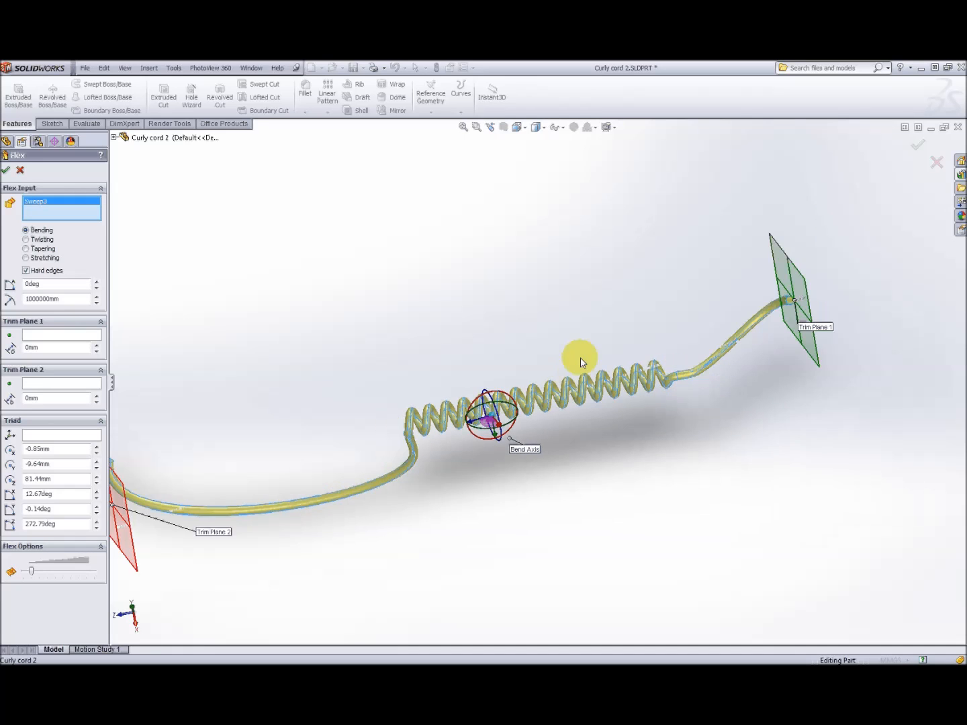
- Move both flex trim planes inward onto the coil, offsetting Trim Plane 1 about 94 mm and Trim Plane 2 about 176 mm
{"action": "scroll", "coordinate": [580, 363], "scroll_direction": "up", "scroll_amount": 1}
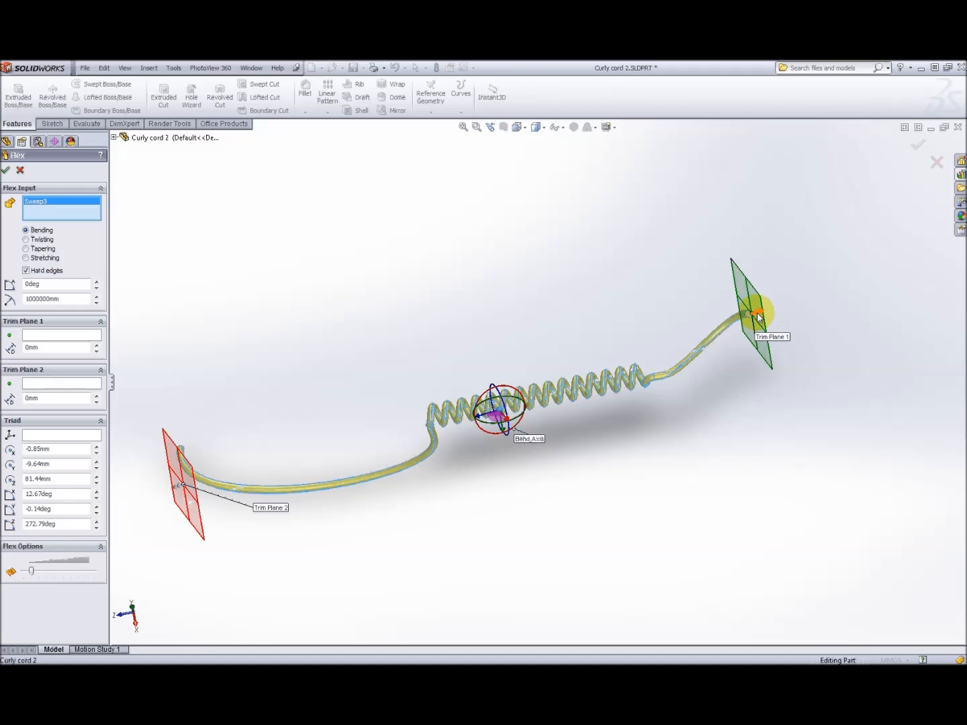
{"action": "left_click_drag", "start_coordinate": [757, 317], "coordinate": [577, 378]}
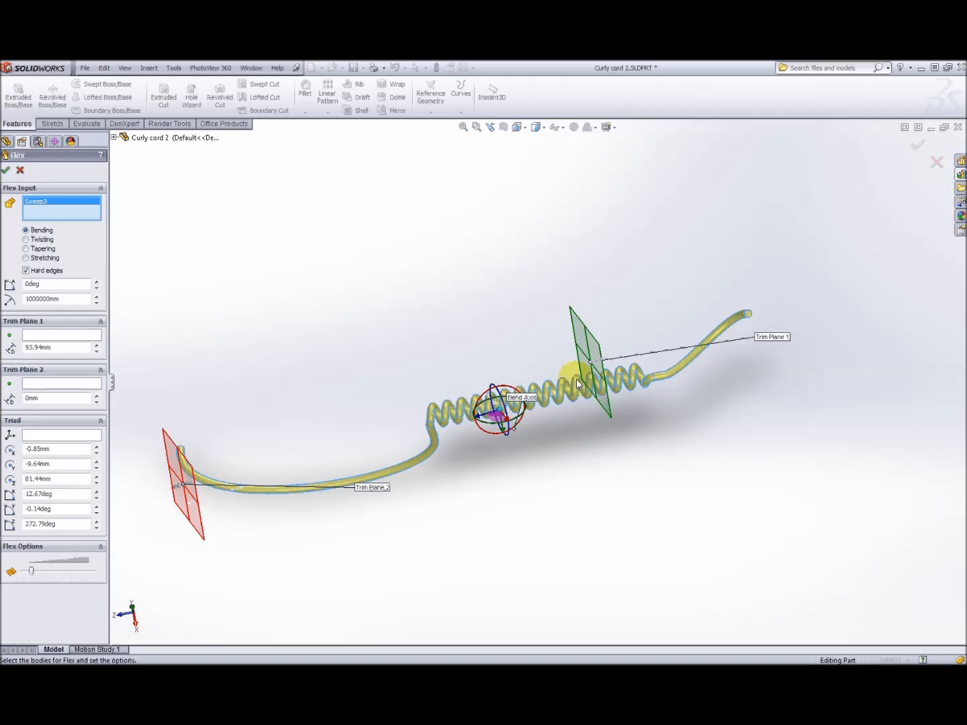
{"action": "left_click_drag", "start_coordinate": [180, 483], "coordinate": [486, 430]}
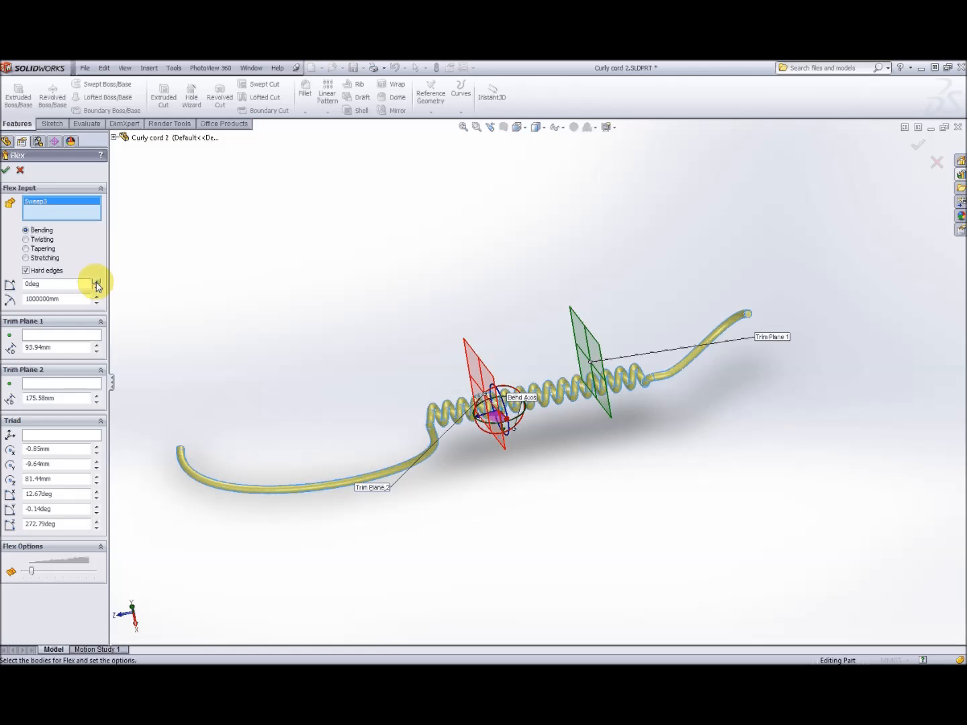
- Set the flex bend angle to 90 degrees and accept the Flex feature to curve the coil
{"action": "left_click", "coordinate": [97, 283]}
{"action": "left_click", "coordinate": [97, 282]}
{"action": "left_click", "coordinate": [97, 282]}
{"action": "left_click", "coordinate": [97, 282]}
{"action": "left_click", "coordinate": [96, 283]}
{"action": "left_click", "coordinate": [97, 283]}
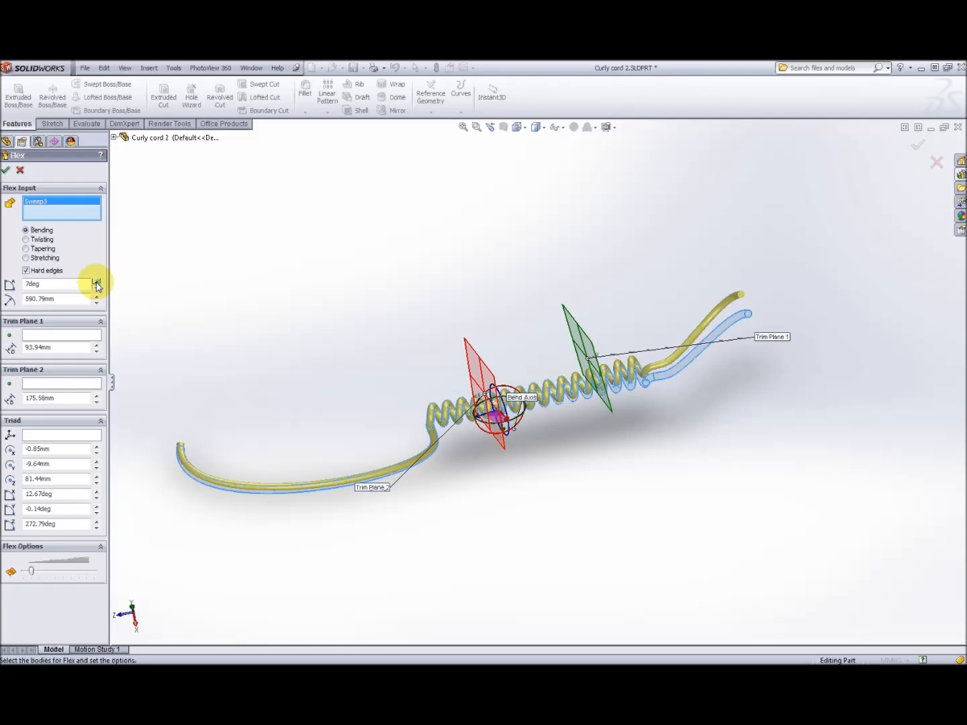
{"action": "left_click", "coordinate": [97, 282]}
{"action": "left_click", "coordinate": [97, 281]}
{"action": "left_click", "coordinate": [97, 282]}
{"action": "left_click", "coordinate": [96, 283]}
{"action": "left_click", "coordinate": [97, 283]}
{"action": "left_click", "coordinate": [97, 282]}
{"action": "left_click", "coordinate": [96, 282]}
{"action": "left_click", "coordinate": [96, 283]}
{"action": "left_click", "coordinate": [97, 283]}
{"action": "left_click", "coordinate": [96, 282]}
{"action": "left_click", "coordinate": [96, 283]}
{"action": "left_click", "coordinate": [96, 282]}
{"action": "left_click", "coordinate": [96, 283]}
{"action": "left_click", "coordinate": [97, 283]}
{"action": "left_click", "coordinate": [96, 282]}
{"action": "left_click", "coordinate": [97, 283]}
{"action": "left_click", "coordinate": [97, 282]}
{"action": "left_click", "coordinate": [96, 283]}
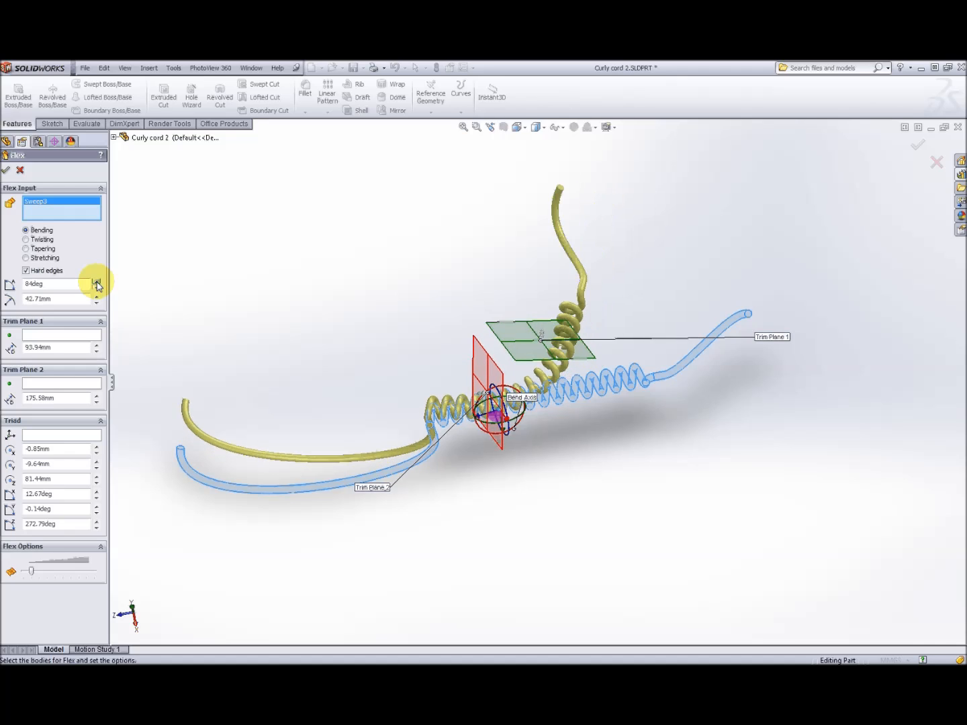
{"action": "left_click", "coordinate": [97, 282]}
{"action": "left_click", "coordinate": [98, 283]}
{"action": "left_click", "coordinate": [96, 283]}
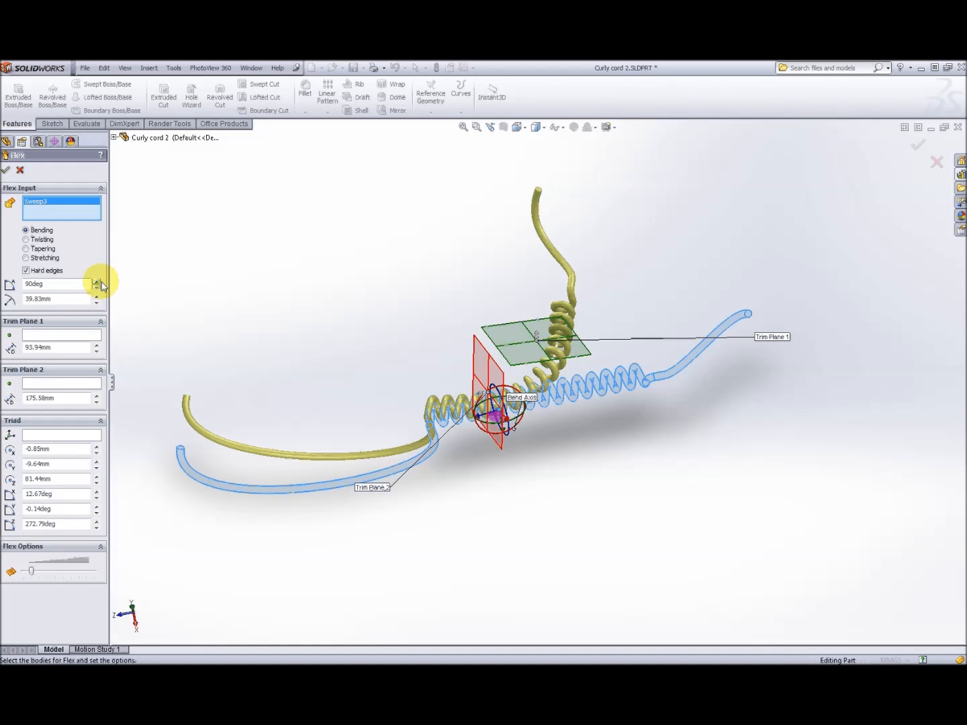
{"action": "mouse_move", "coordinate": [312, 305]}
{"action": "middle_mouse_down"}
{"action": "mouse_move", "coordinate": [376, 376]}
{"action": "mouse_move", "coordinate": [317, 324]}
{"action": "middle_mouse_up"}
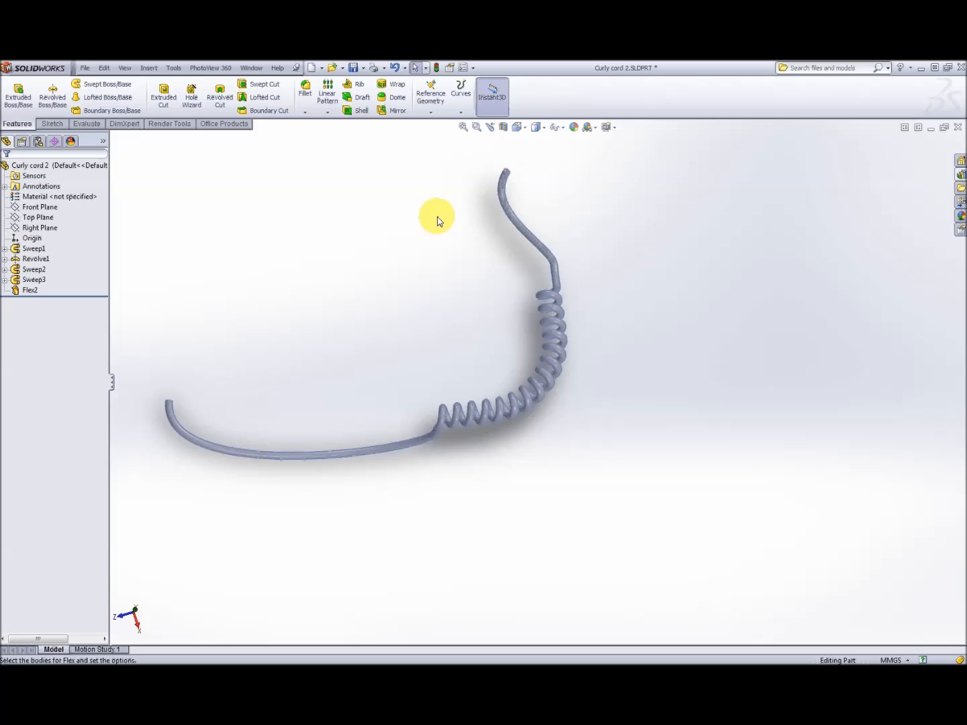
{"action": "middle_click_drag", "start_coordinate": [626, 483], "coordinate": [641, 396]}
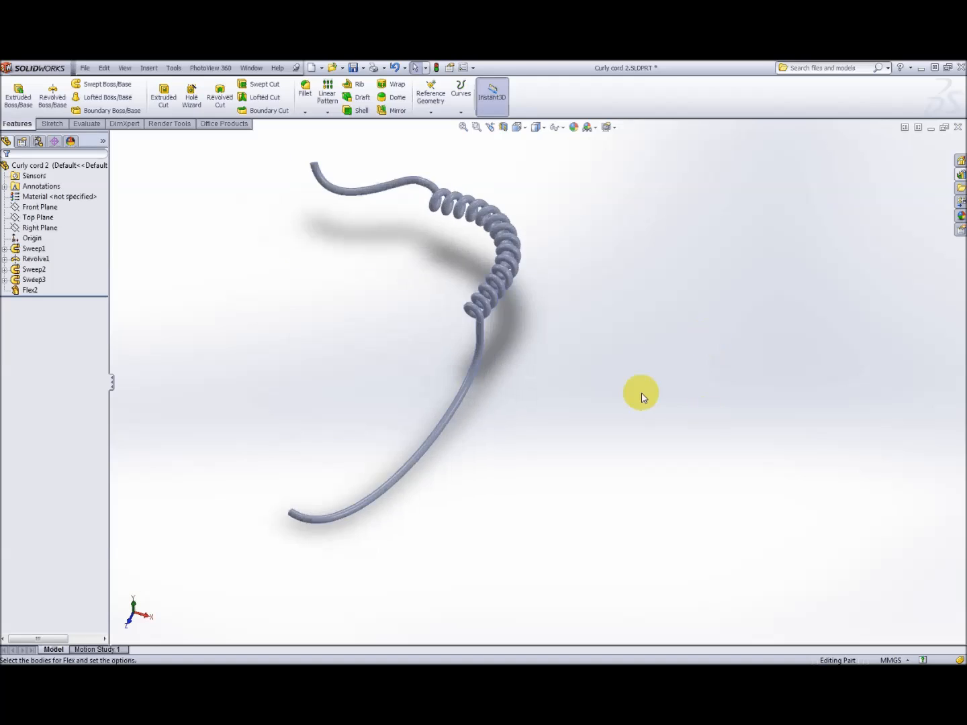
{"action": "scroll", "coordinate": [641, 396], "scroll_direction": "up", "scroll_amount": 2}
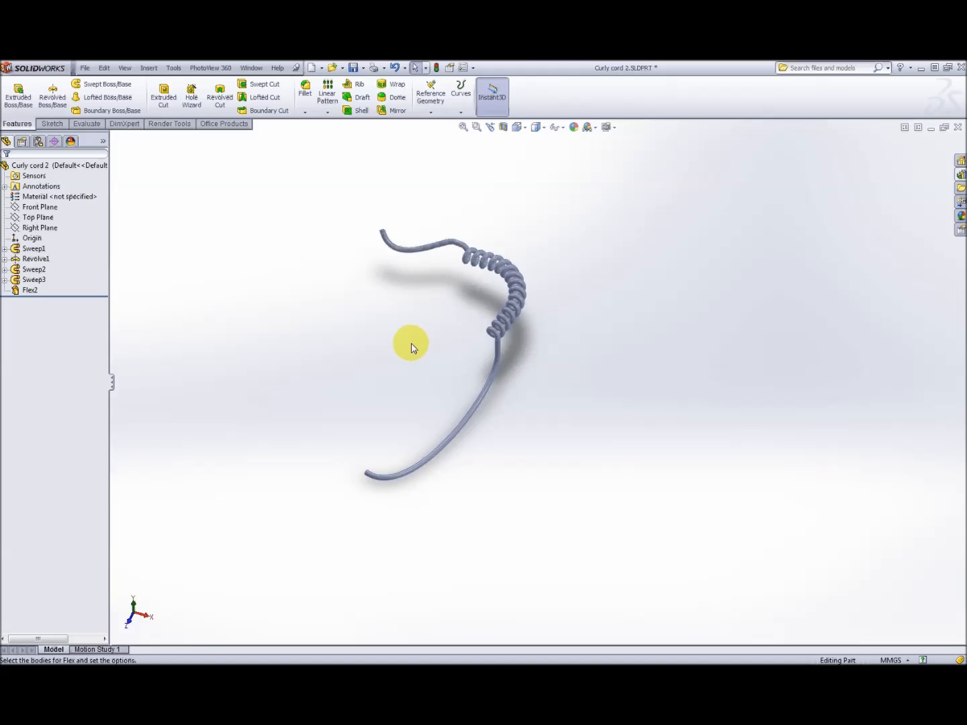